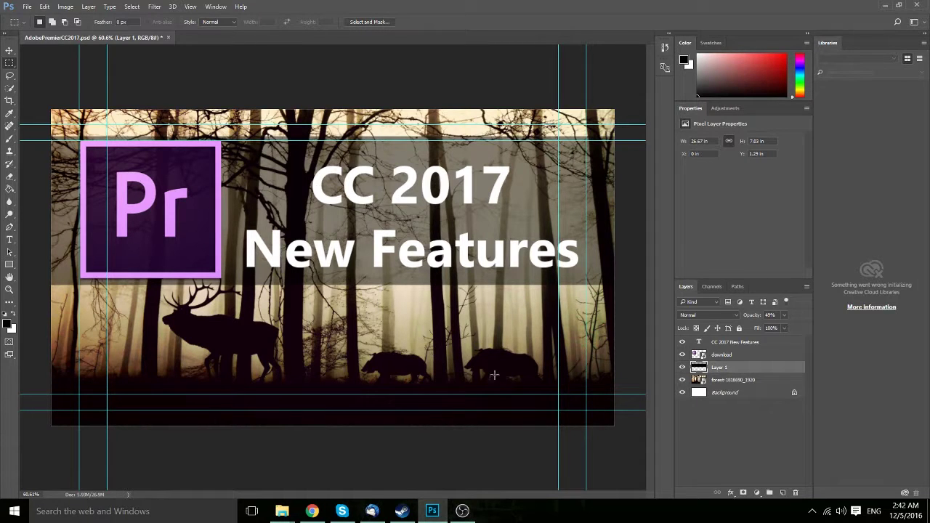
Create a blank 1920×1080 px document from the Film & Video HDTV 1080p preset.
click(27, 7)
click(28, 16)
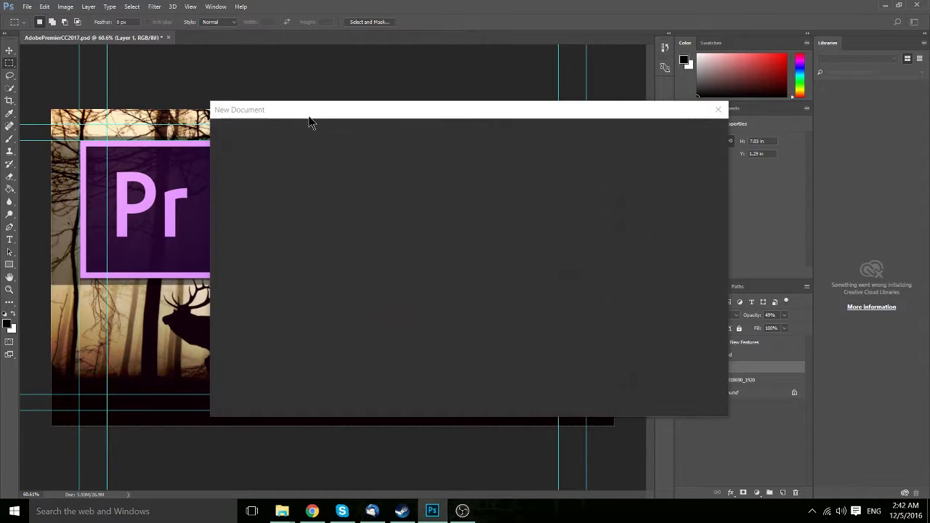
drag(312, 119, 203, 114)
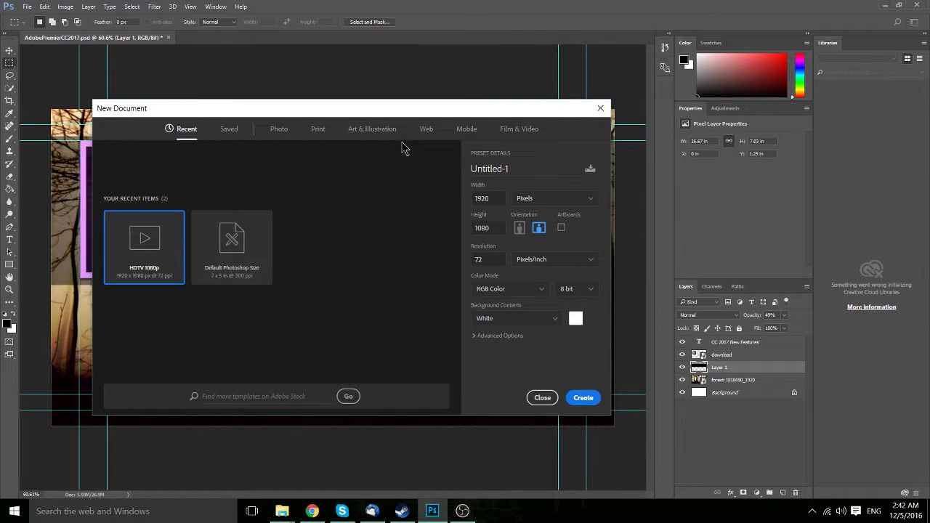
drag(409, 101, 418, 109)
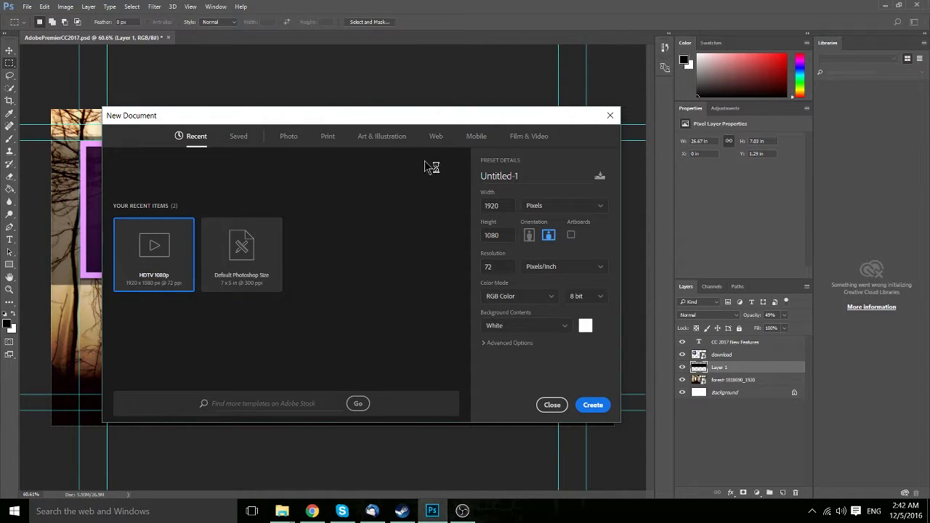
click(525, 138)
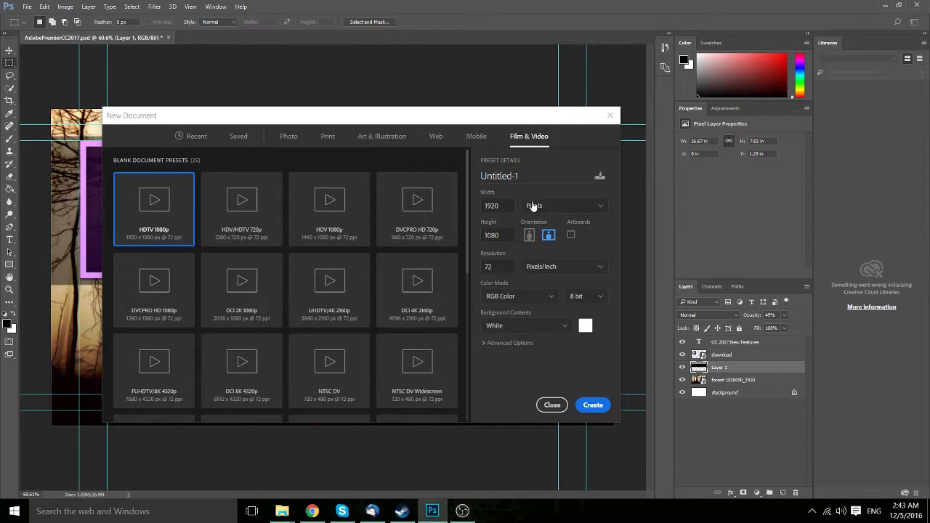
click(596, 405)
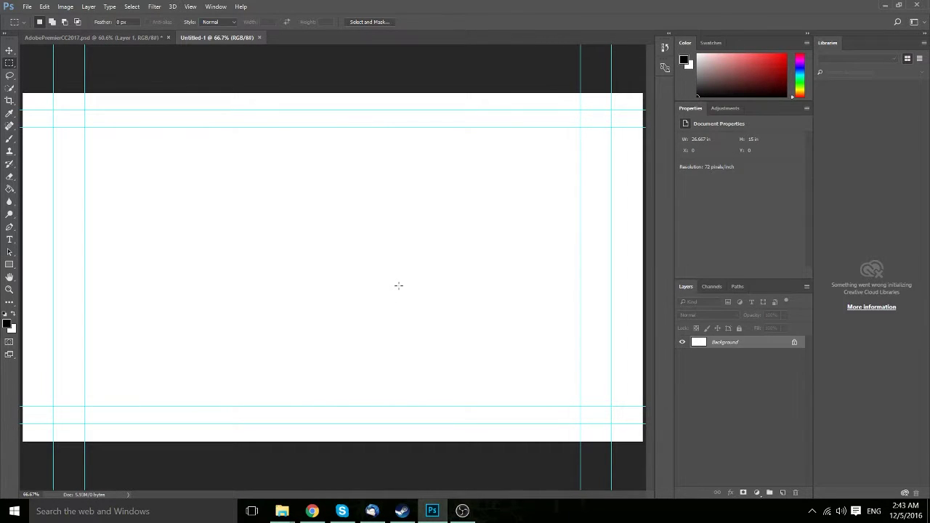
Place the trees-1789120 photo on the canvas, scaled and centred to cover the full 1920×1080 frame.
key(ctrl+0)
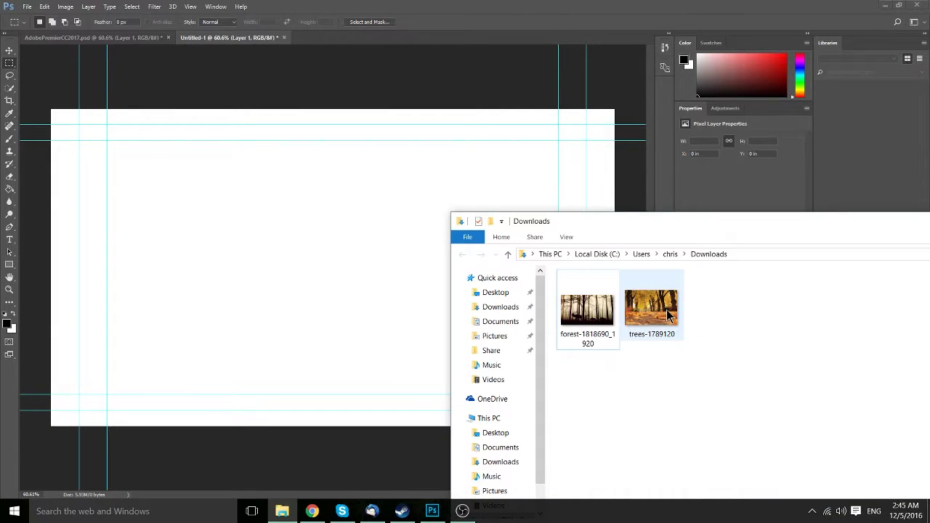
drag(666, 313, 312, 167)
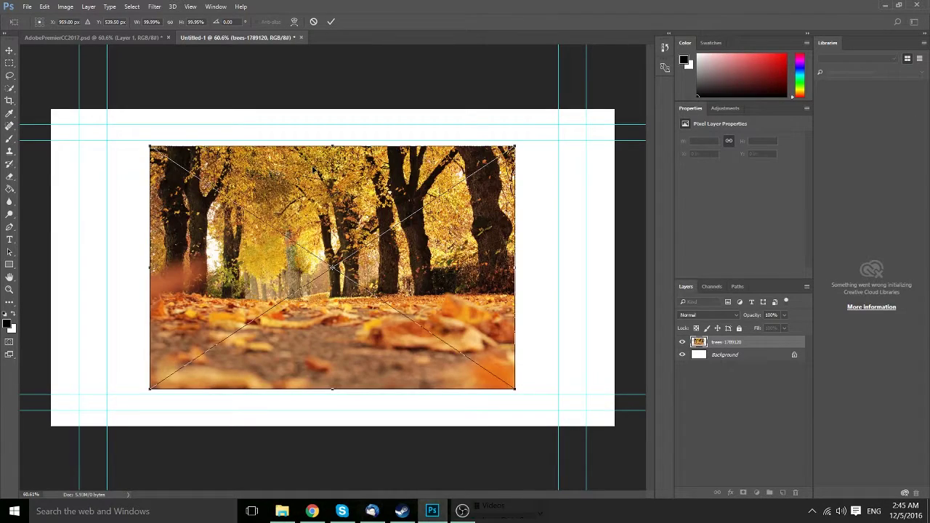
drag(341, 201, 241, 165)
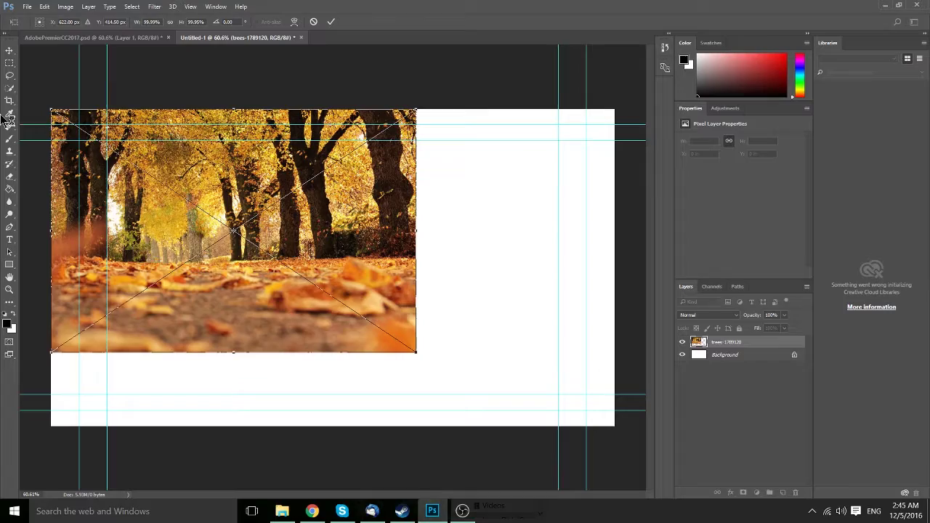
drag(418, 355, 678, 501)
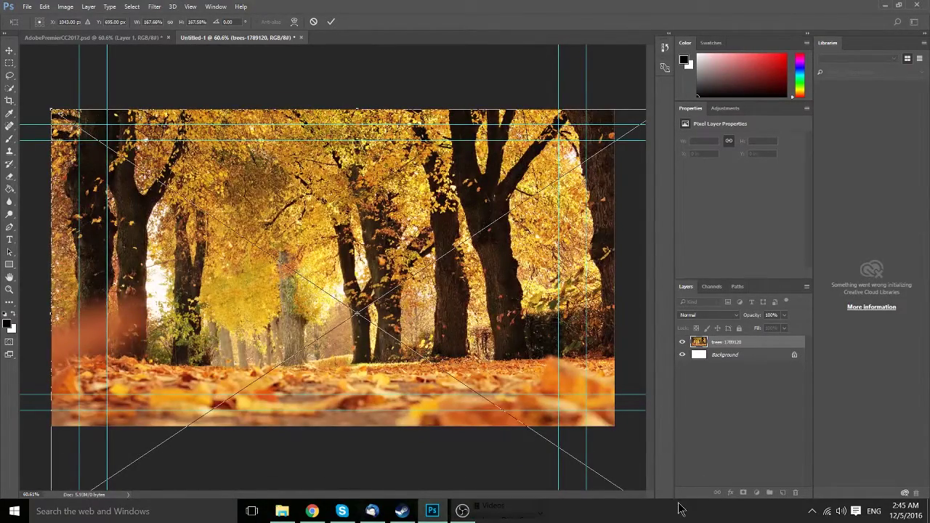
drag(491, 356, 459, 293)
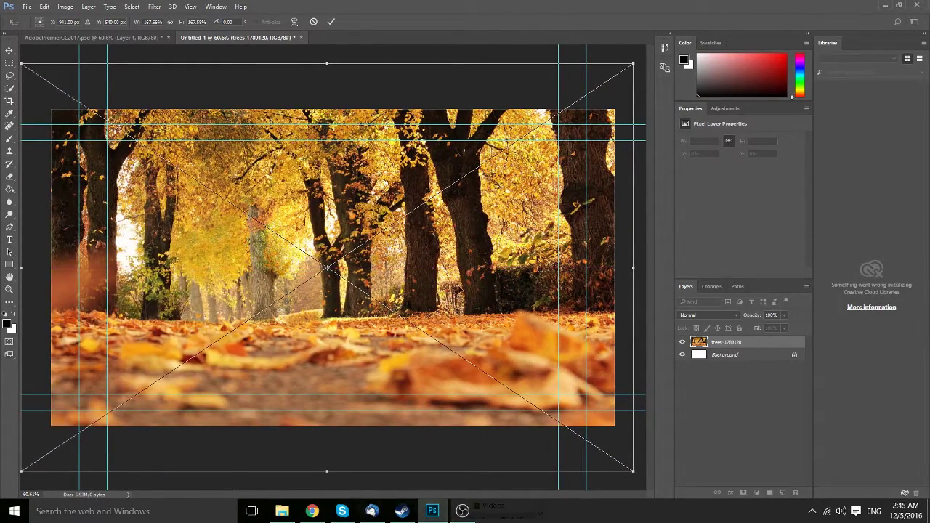
click(331, 21)
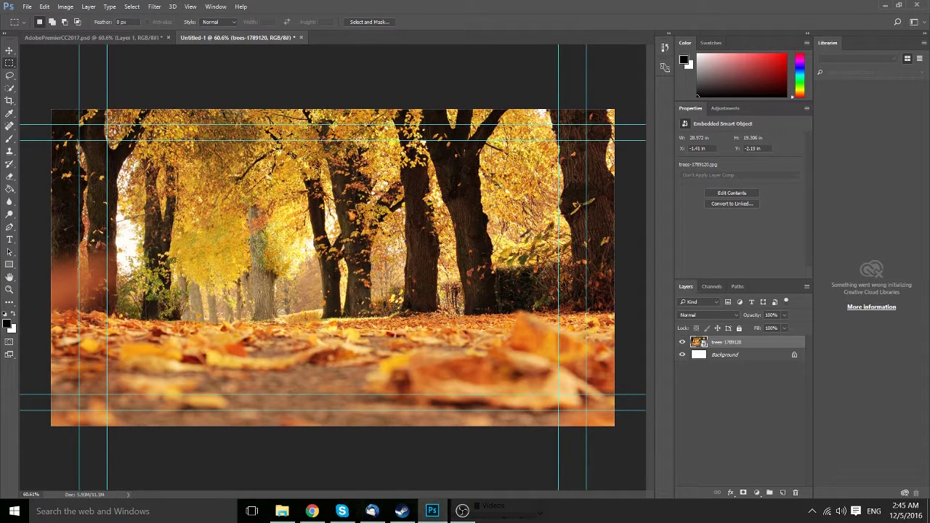
scroll(393, 167, down, 1)
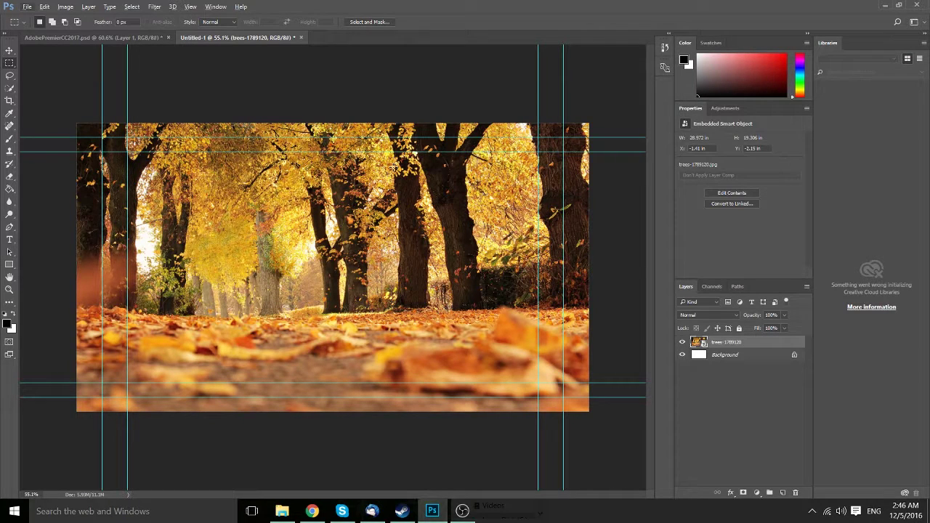
Add the text 'Travel Vlog #100' on the photo and move it right onto the canvas.
key(t)
click(201, 207)
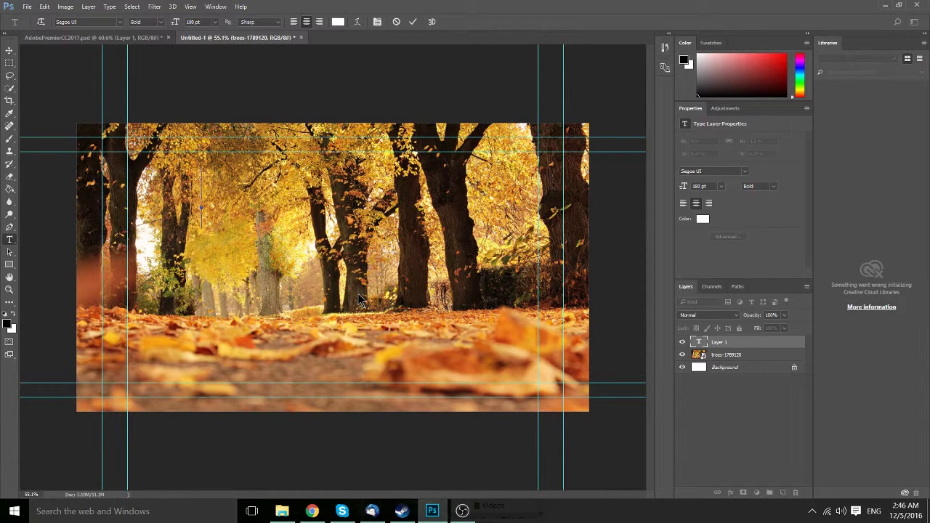
text(T)
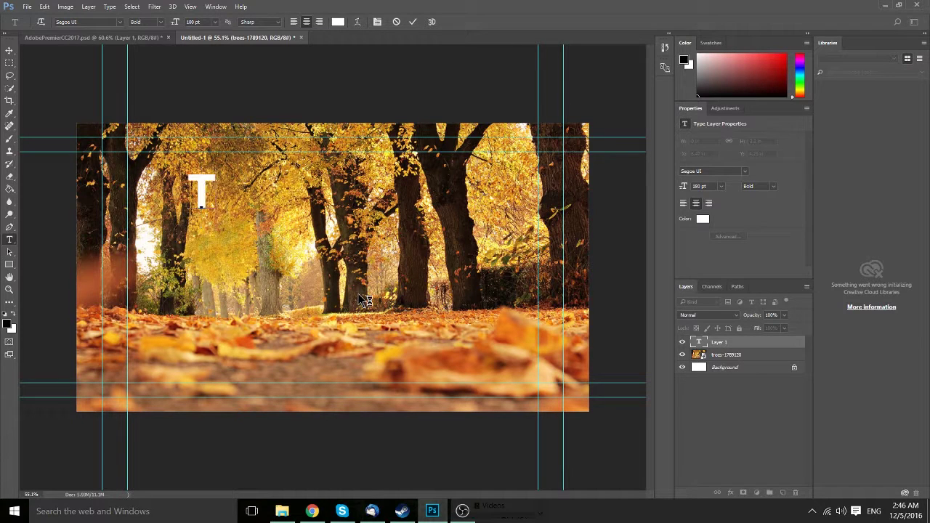
text(ravel Vlog #100)
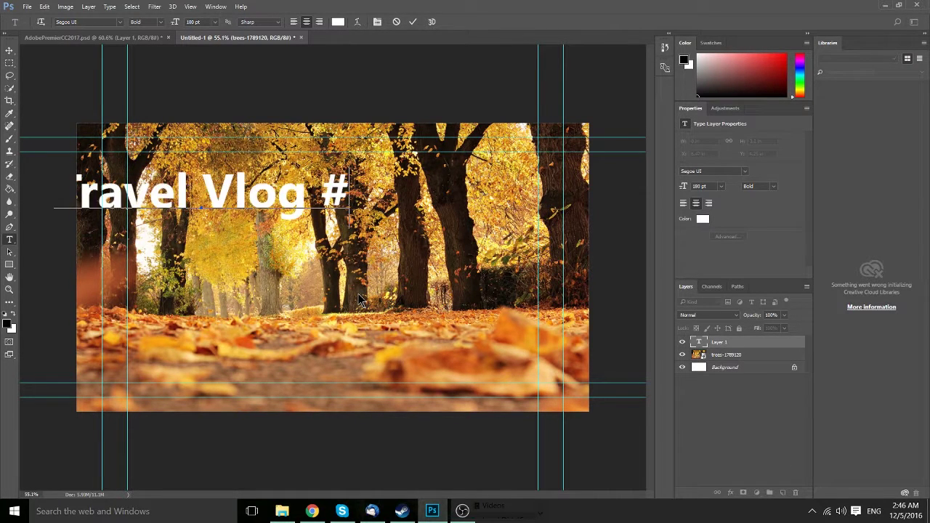
key(ctrl+Return)
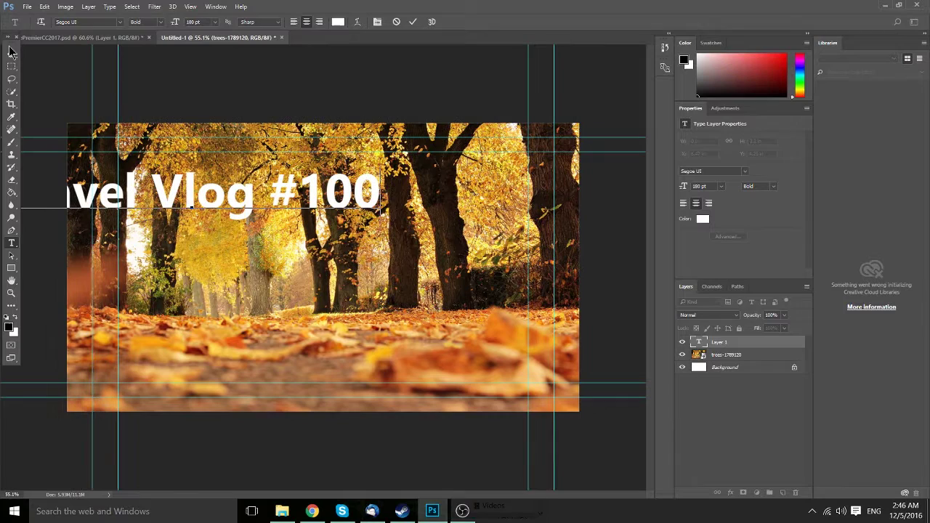
key(v)
drag(282, 217, 379, 213)
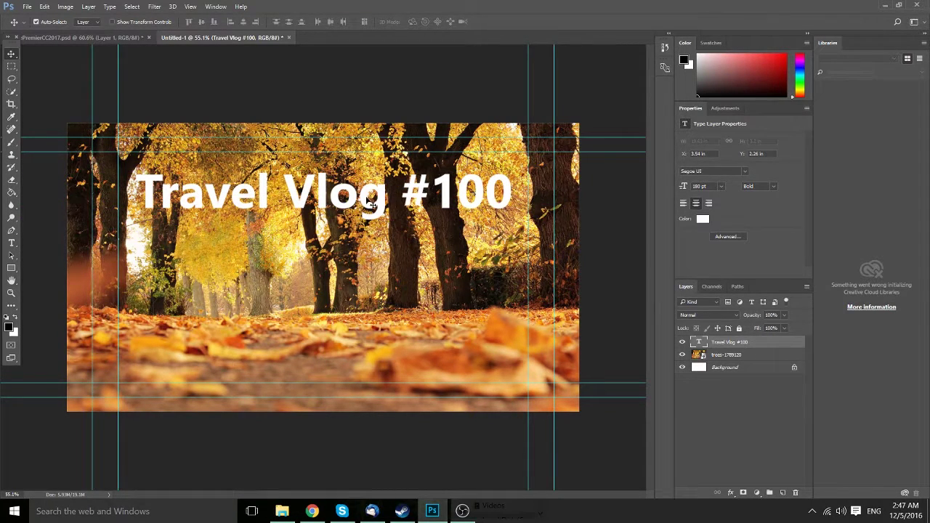
Replace the text with 'Yellowstone Park', removing the #100 line.
double_click(401, 256)
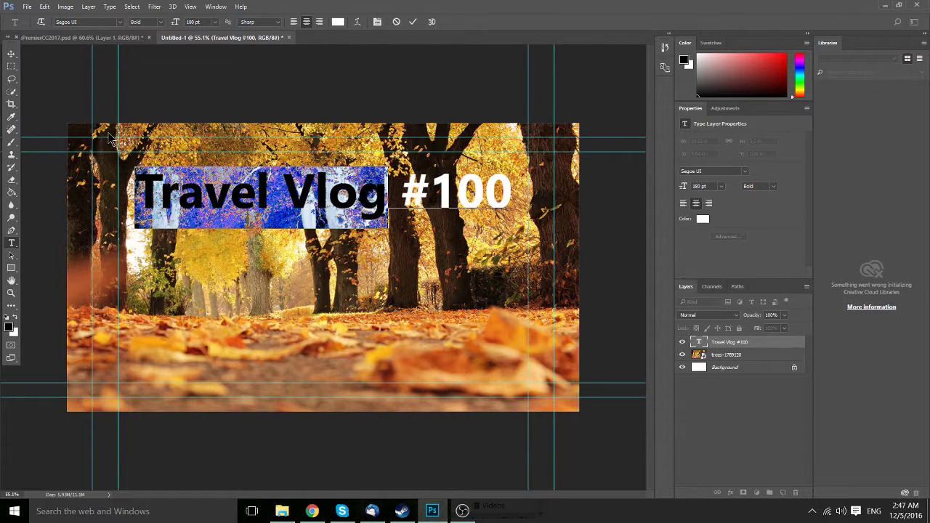
text(Yellowstone)
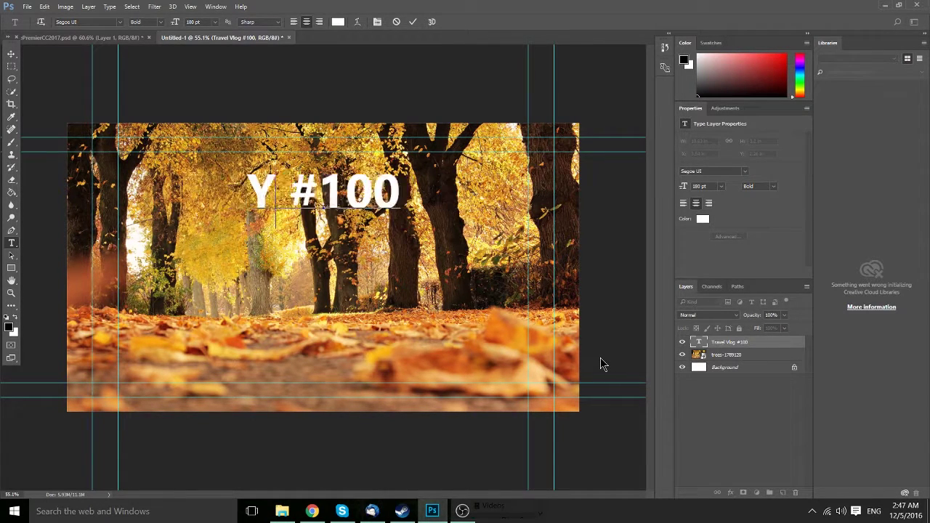
text( Park)
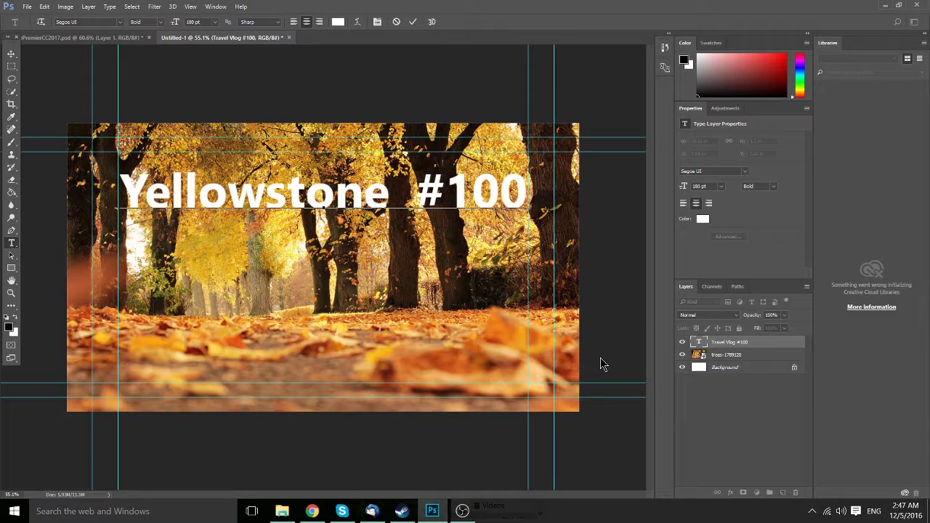
key(Return)
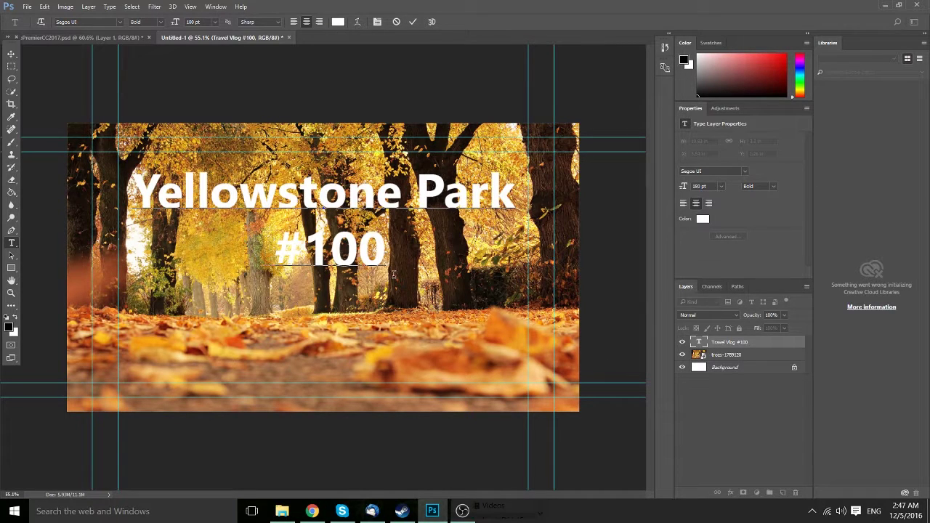
key(Delete)
key(Delete)
key(Delete)
key(Delete)
key(Delete)
key(ctrl+Return)
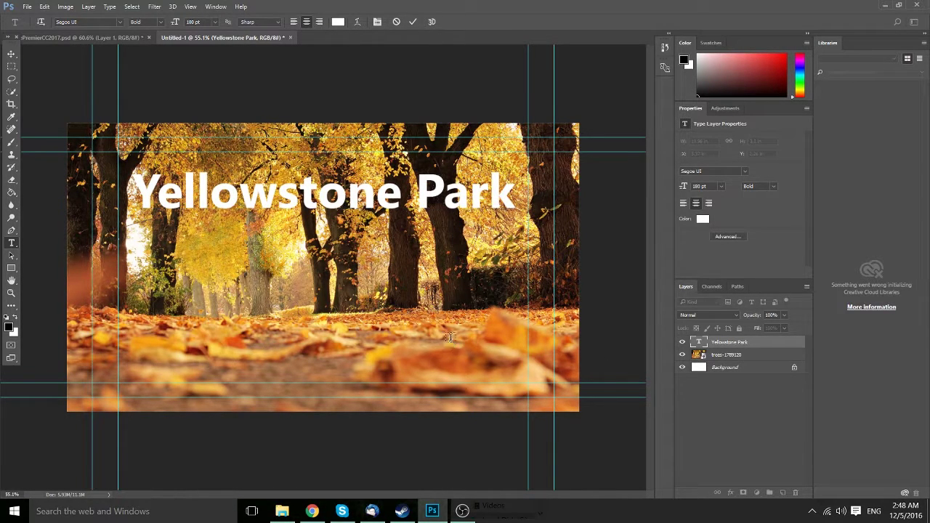
click(395, 342)
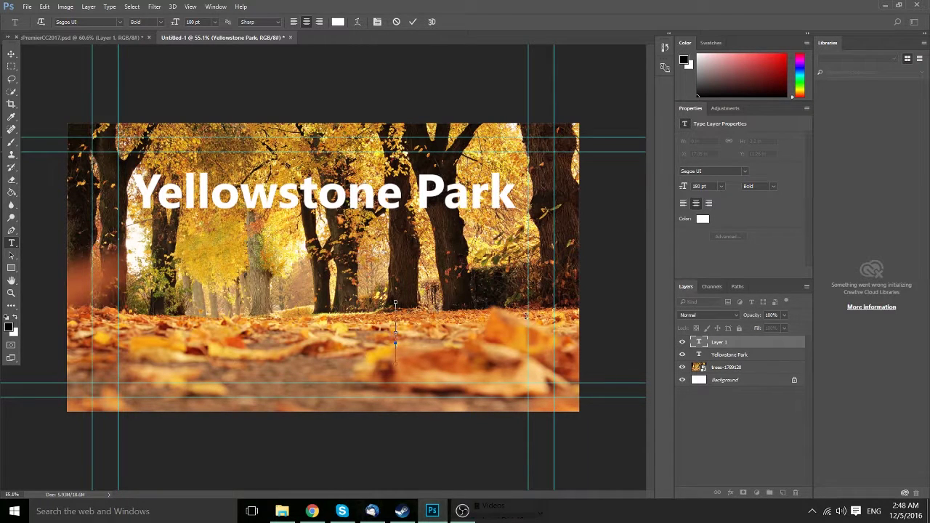
Add '#100' at 300 pt and move it down and right below the title.
text(#100)
key(ctrl+a)
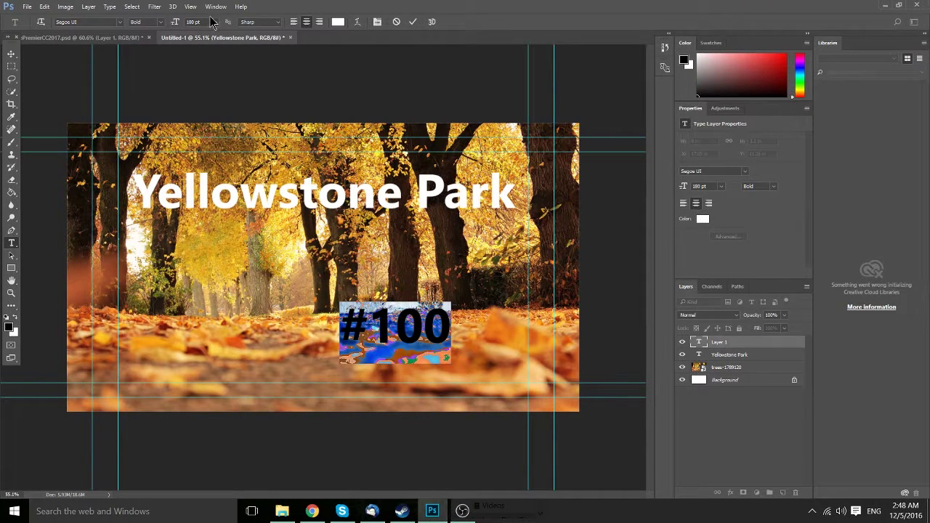
click(215, 22)
click(215, 22)
click(204, 22)
text(300)
key(Return)
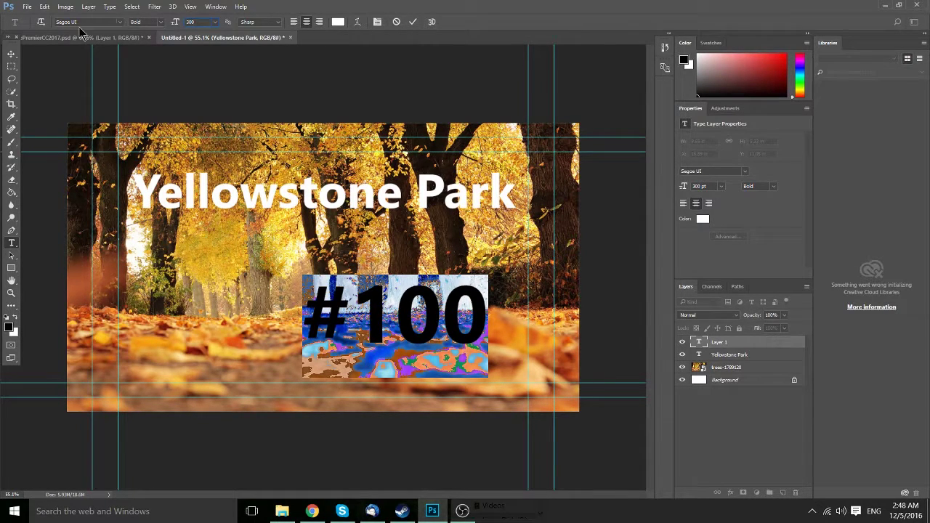
click(11, 54)
drag(434, 317, 465, 345)
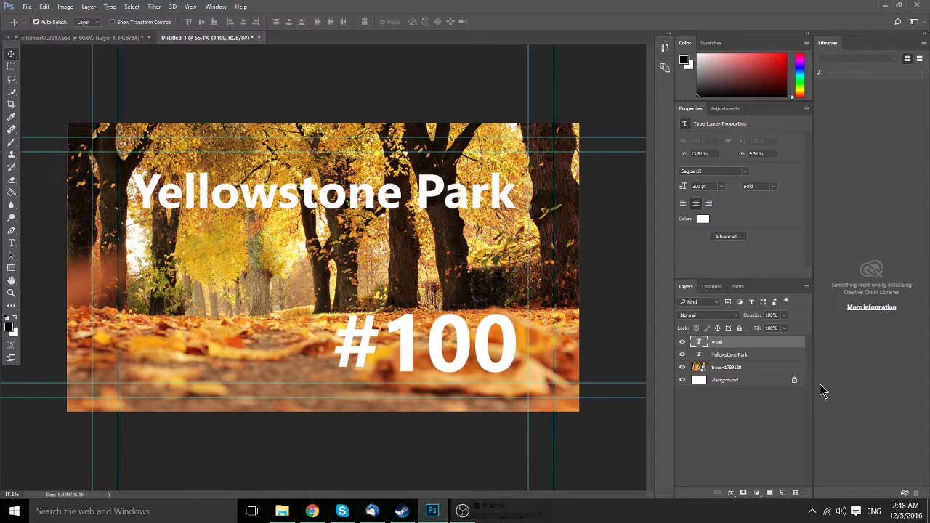
Select the Yellowstone Park layer and begin editing its text.
click(770, 356)
click(11, 243)
click(233, 191)
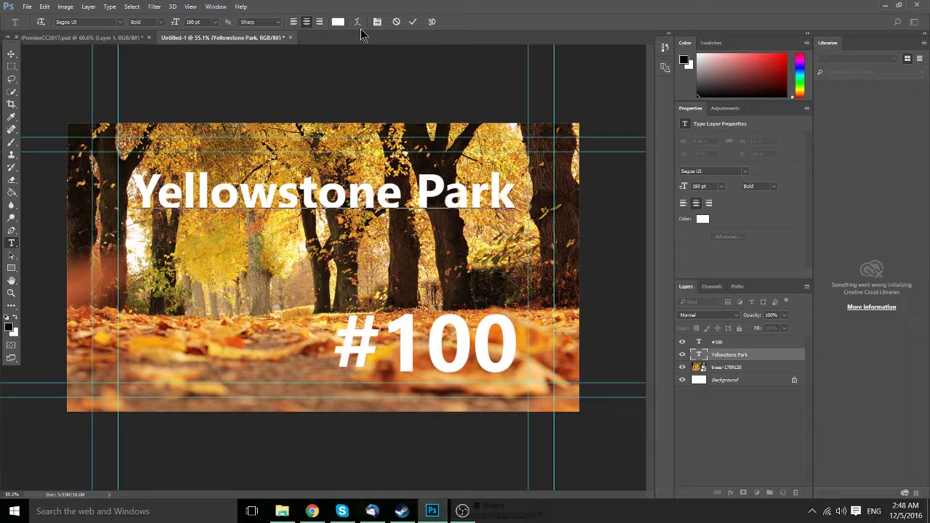
Delete the Background and add a black-filled Layer 1 beneath the trees photo.
click(413, 23)
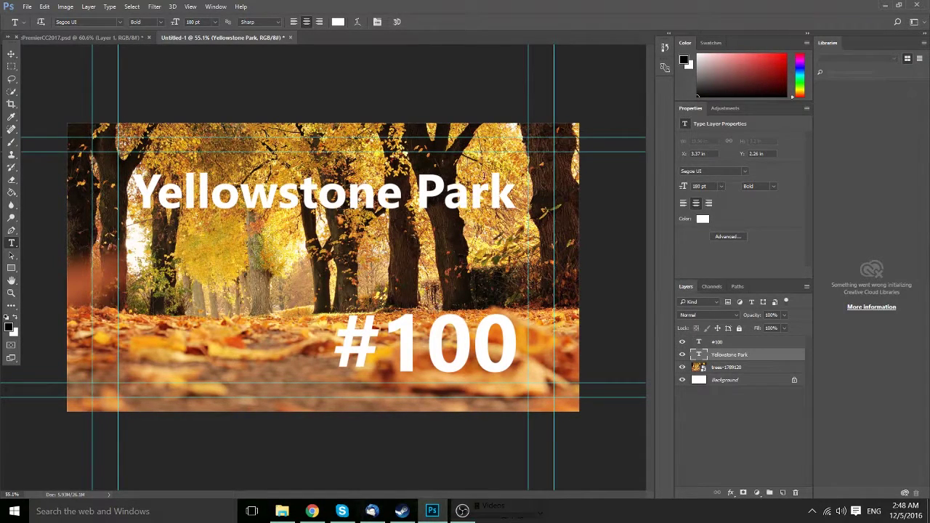
click(401, 203)
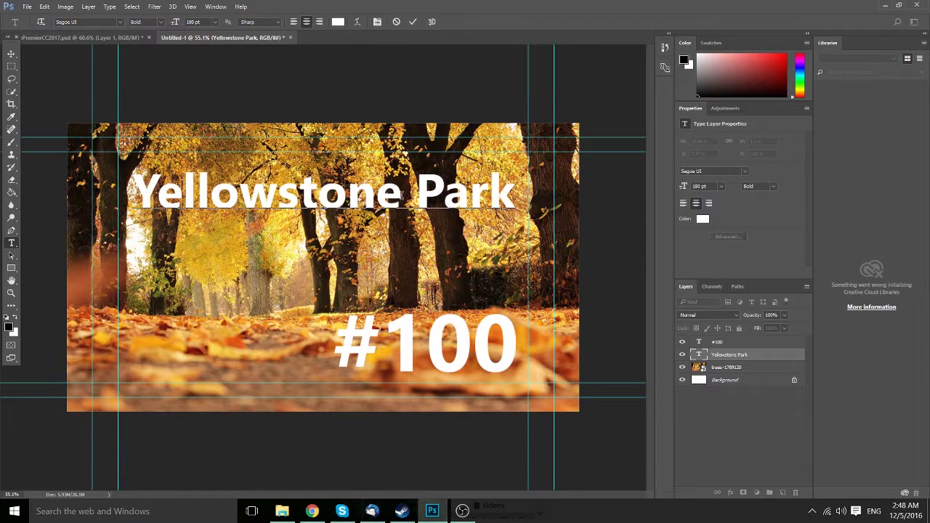
click(396, 22)
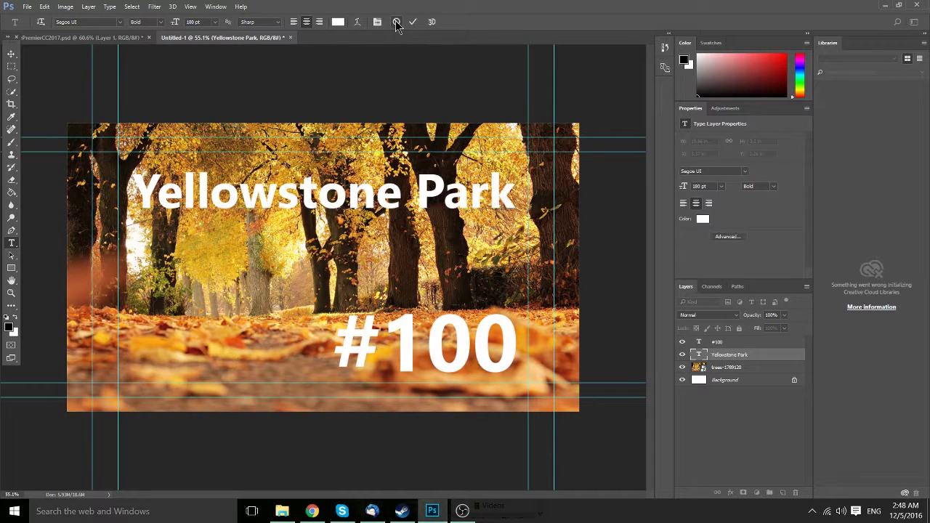
click(734, 380)
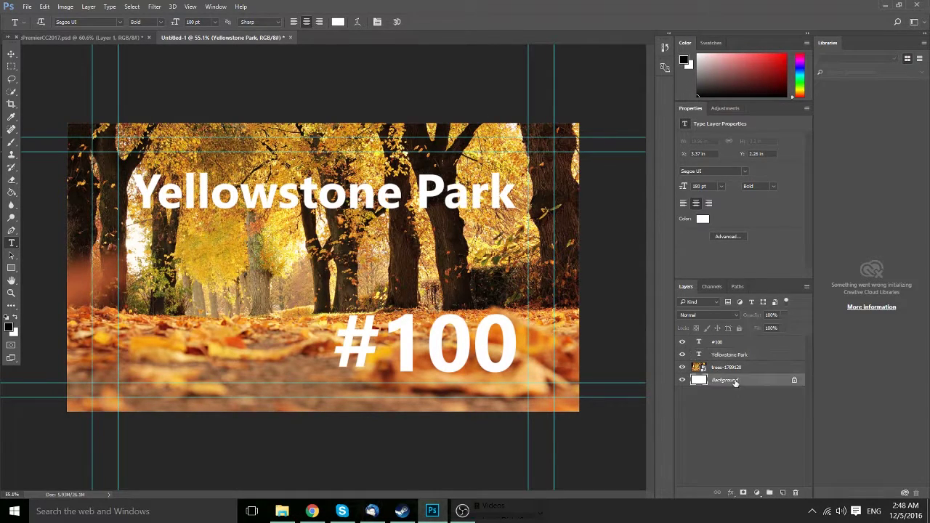
click(795, 493)
click(426, 194)
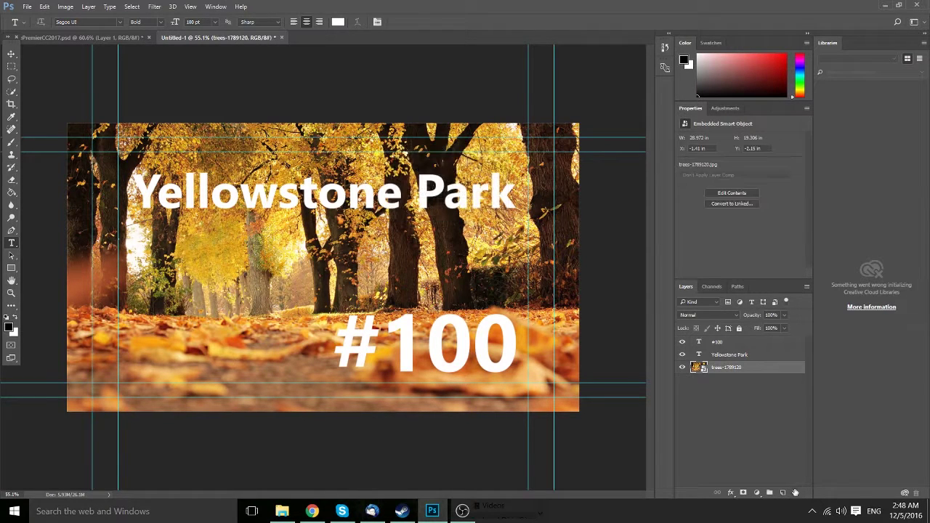
click(783, 493)
drag(731, 367, 735, 382)
click(12, 191)
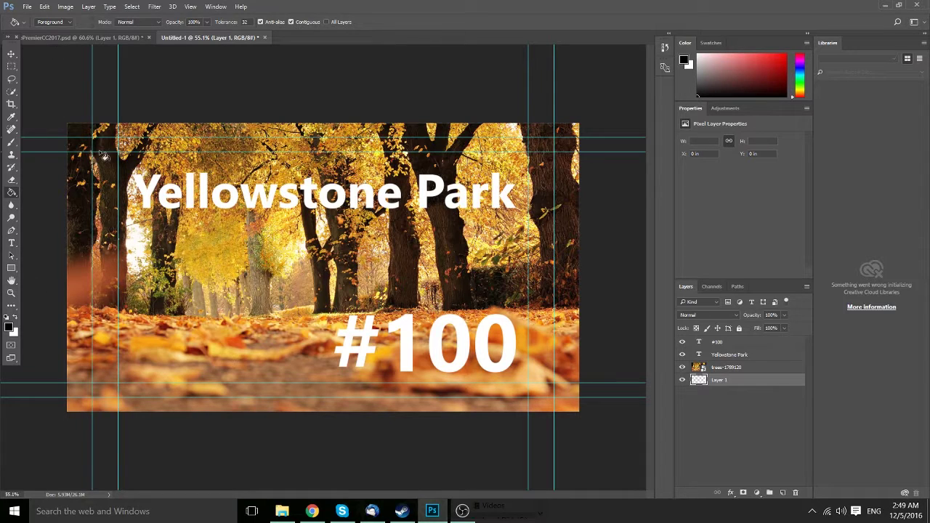
click(367, 308)
Lower the trees photo layer's opacity to 80%.
click(736, 368)
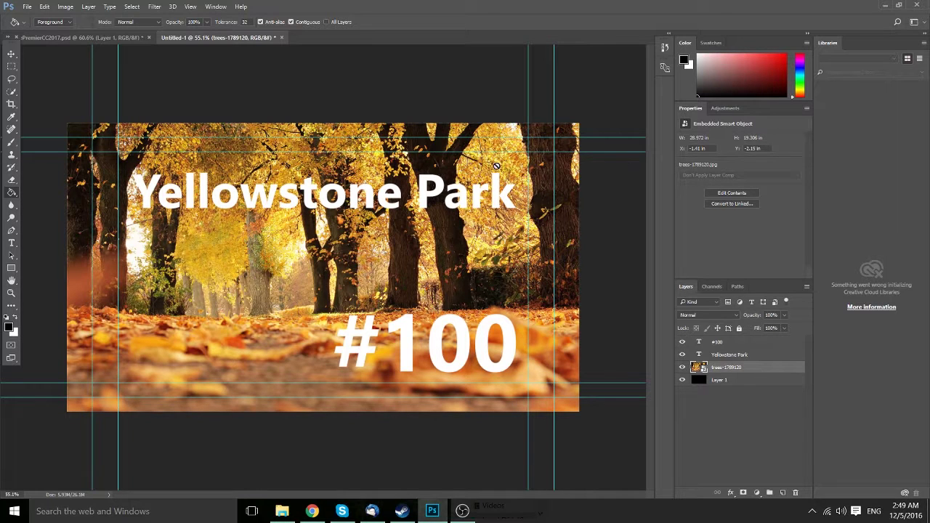
click(784, 315)
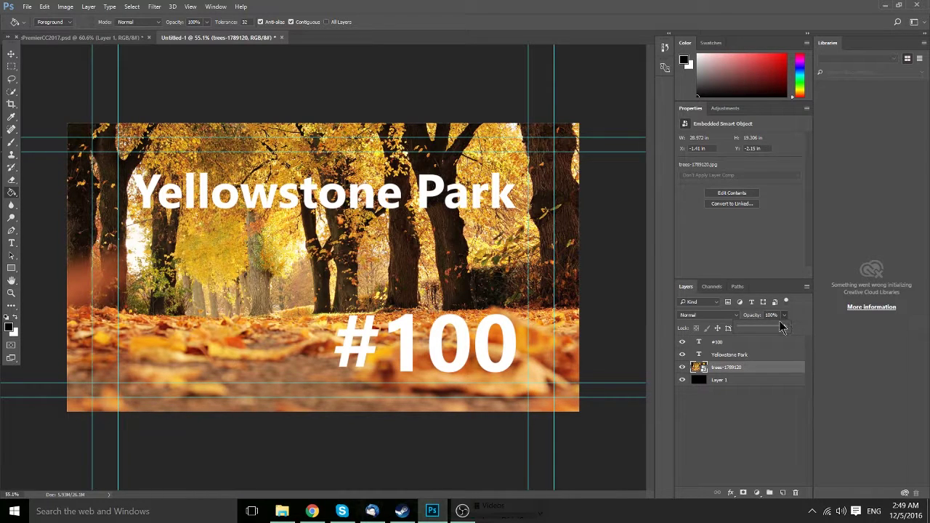
drag(782, 327, 776, 327)
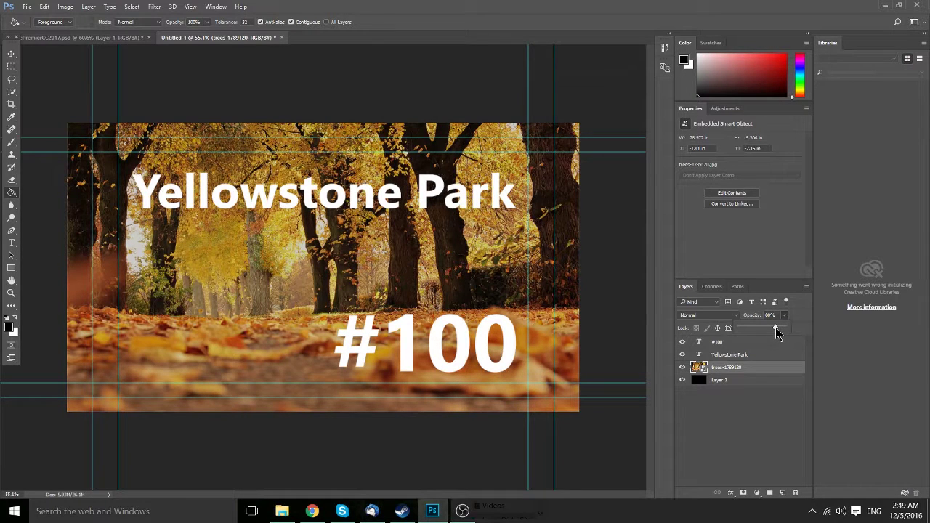
click(10, 54)
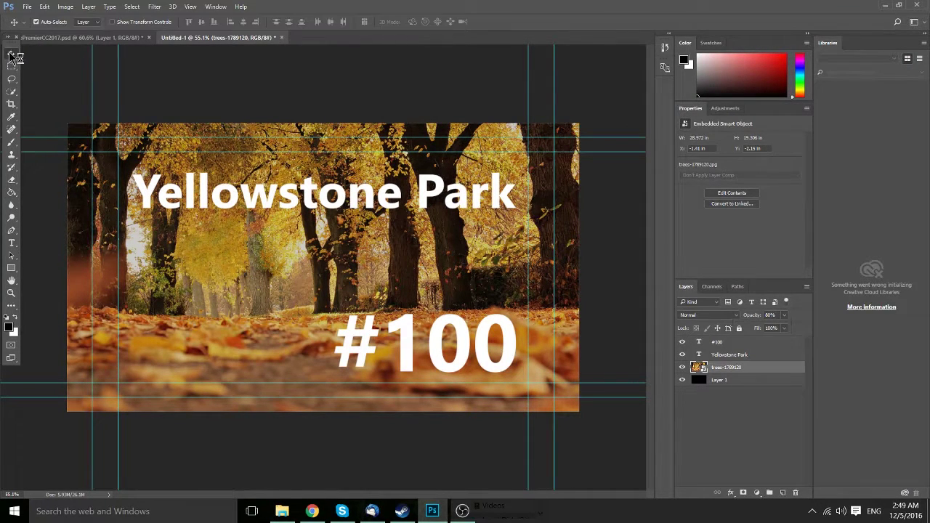
click(783, 493)
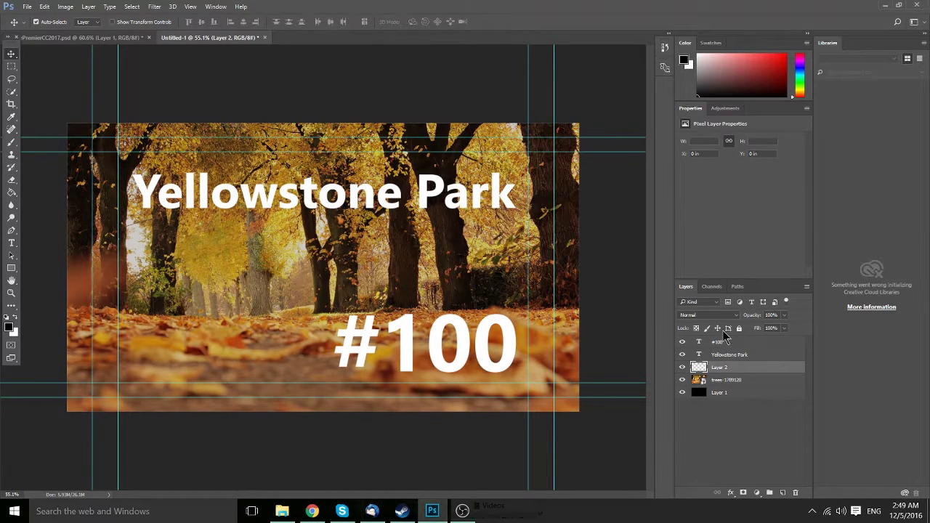
click(11, 67)
mouse_move(67, 164)
mouse_down()
mouse_move(515, 236)
mouse_move(581, 224)
mouse_up()
key(g)
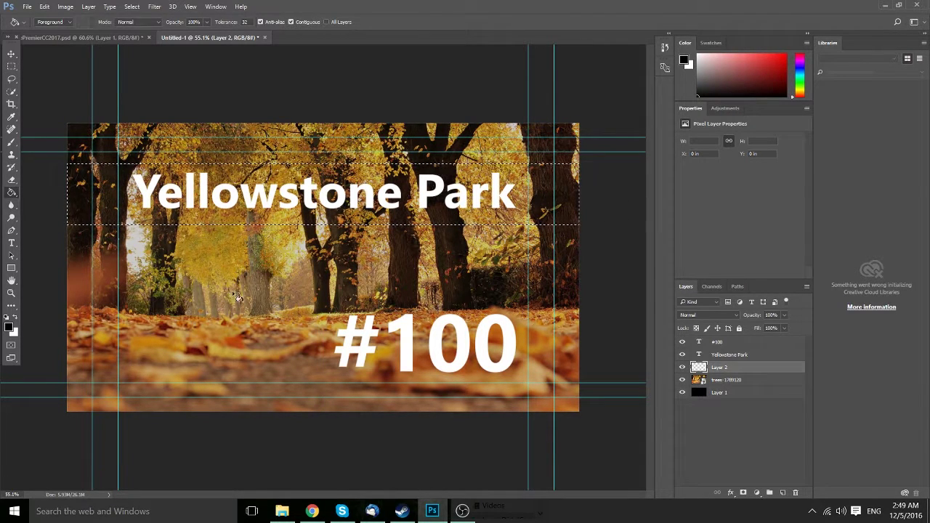
click(188, 224)
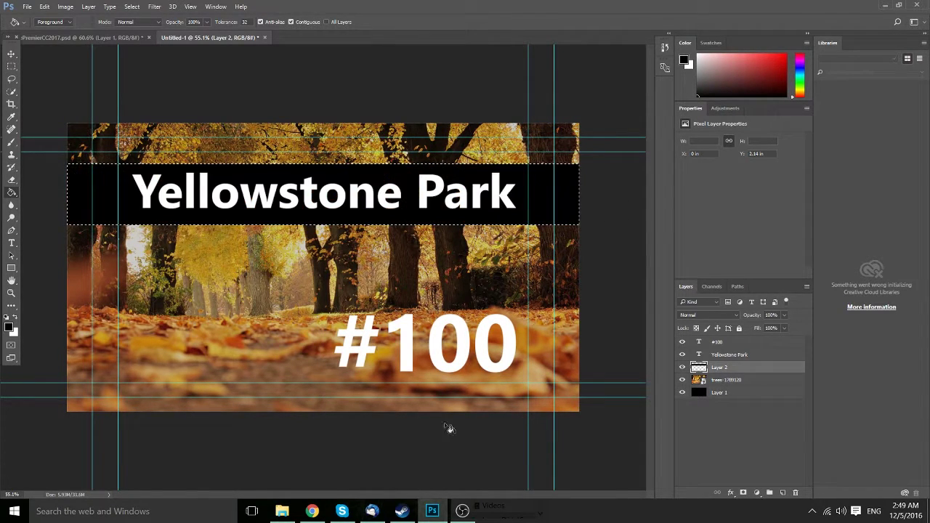
click(771, 314)
text(80)
key(Return)
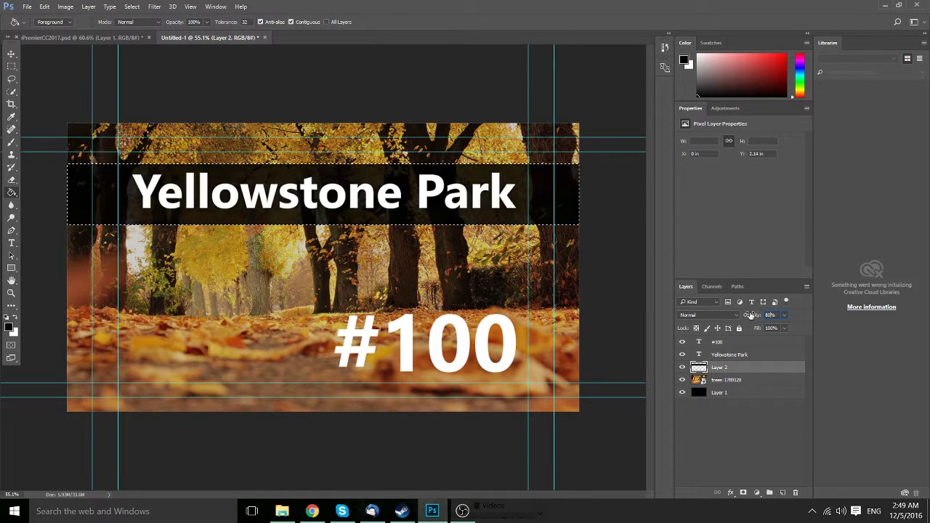
key(ctrl+a)
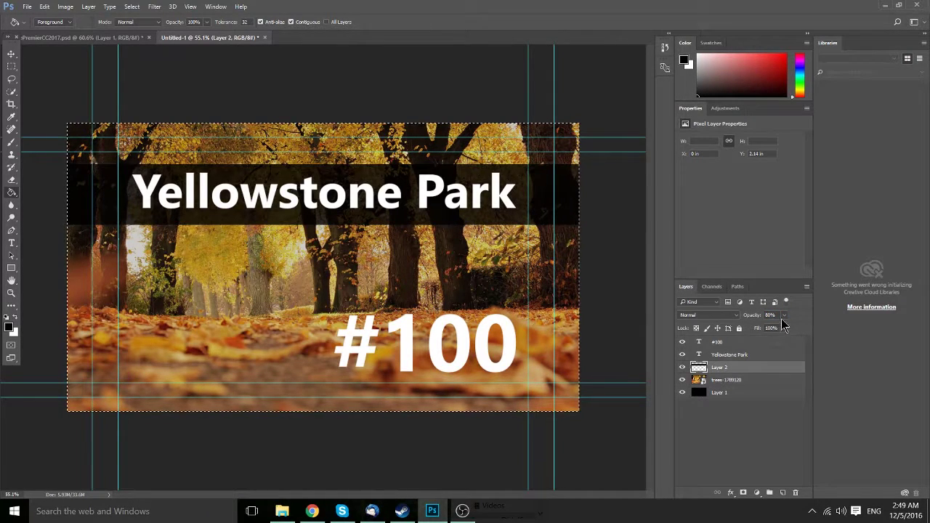
text(50)
key(Return)
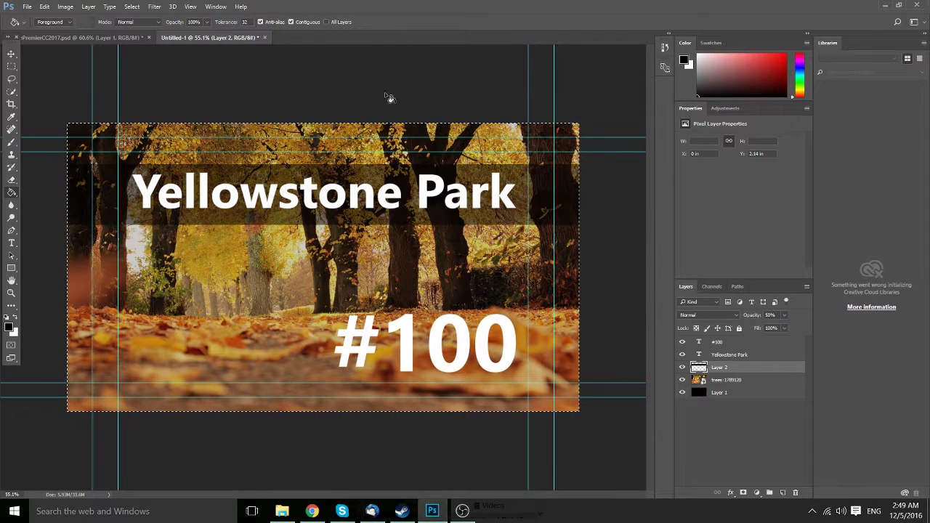
click(795, 493)
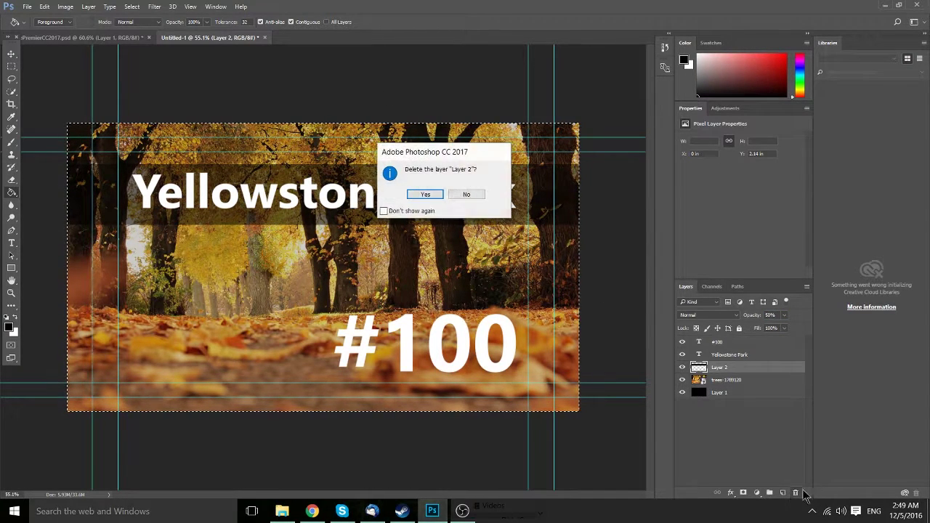
click(412, 193)
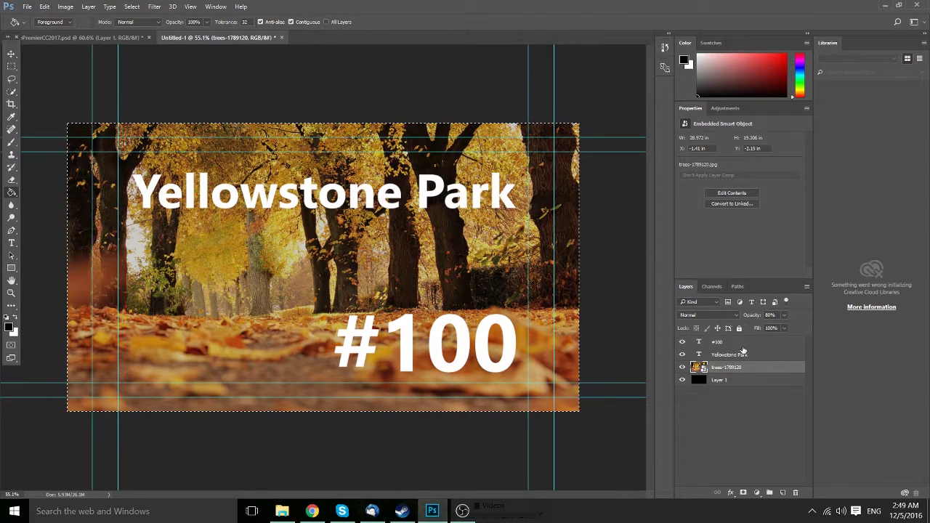
Enable a Drop Shadow in the Yellowstone Park layer's Blending Options.
click(726, 342)
key(t)
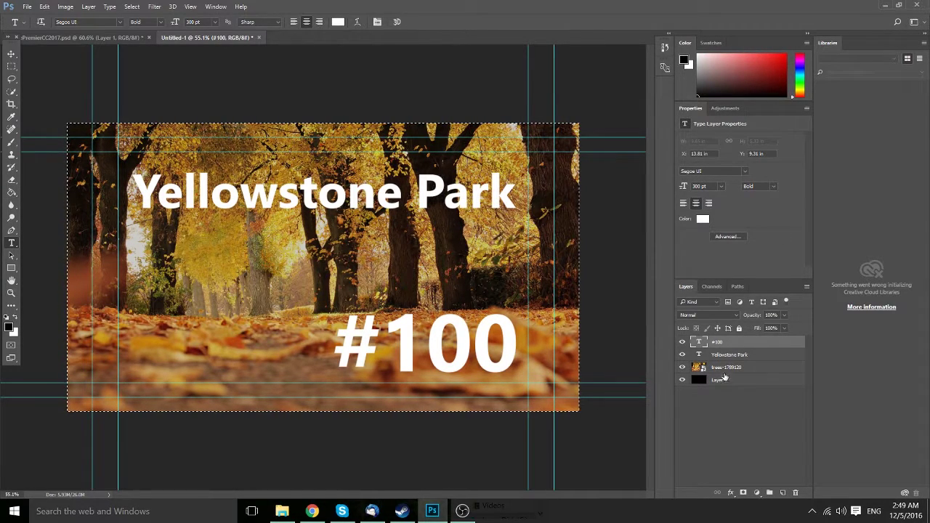
click(734, 370)
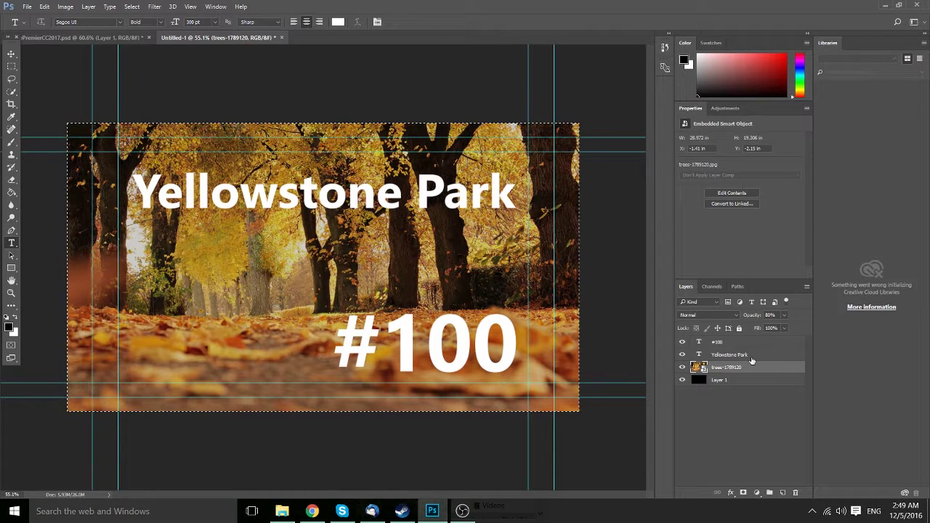
click(757, 355)
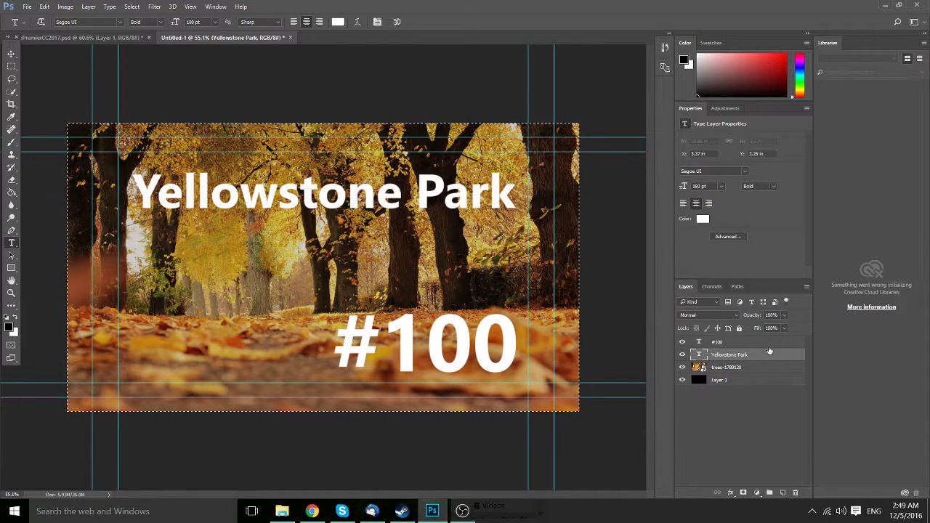
click(792, 340)
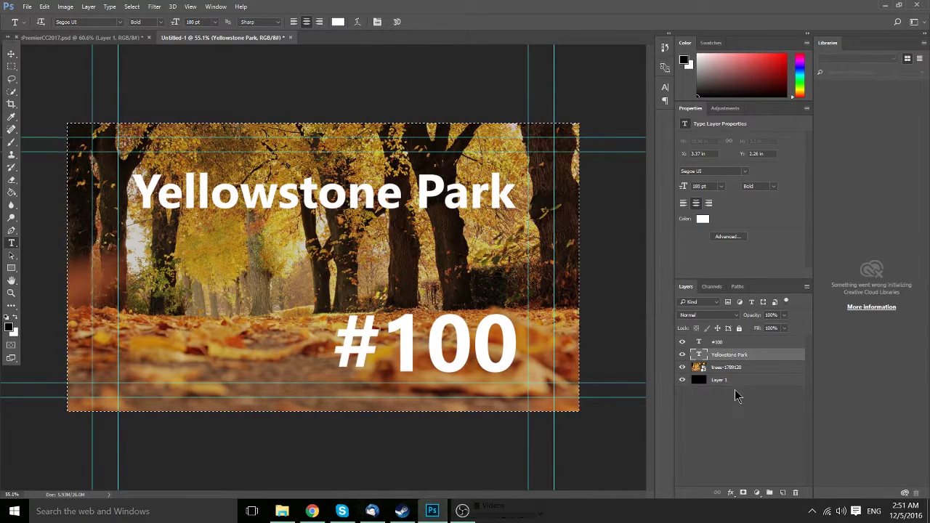
right_click(739, 362)
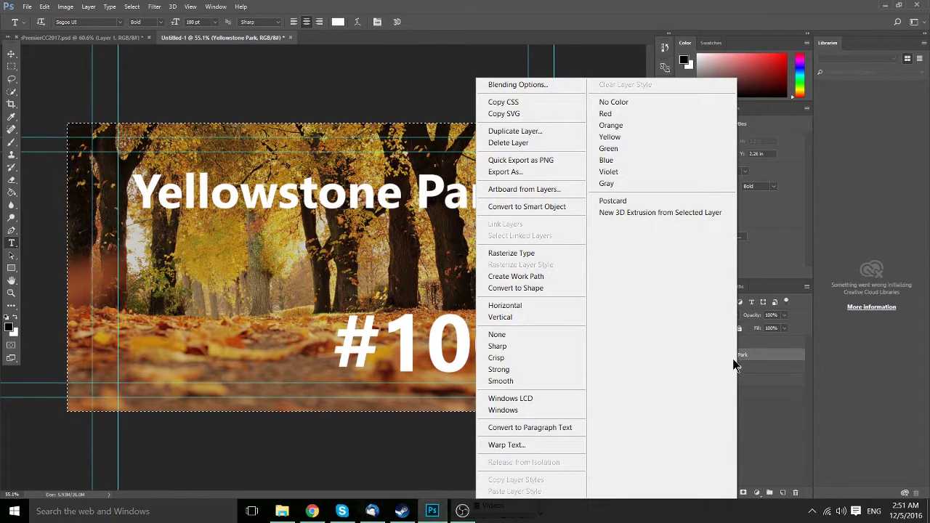
click(573, 86)
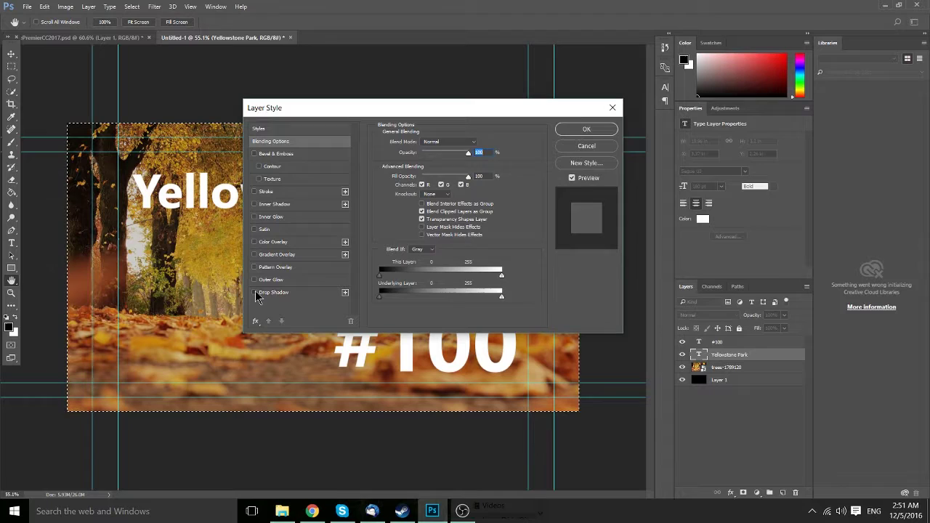
click(254, 292)
click(290, 294)
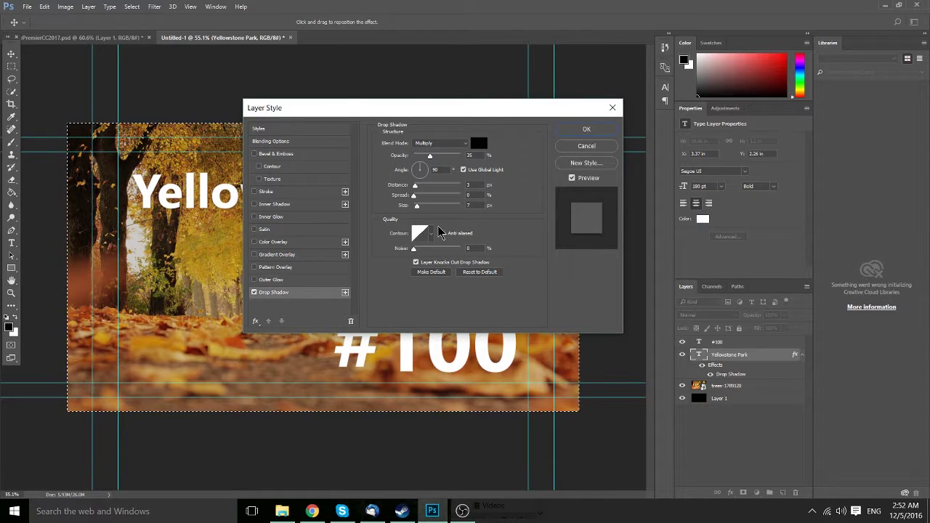
drag(465, 104, 788, 48)
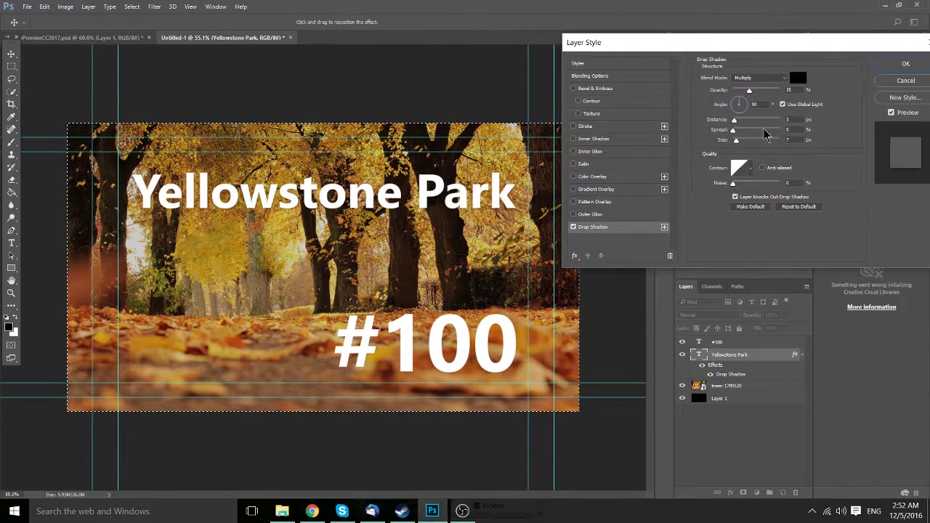
Set the drop shadow to 10 px distance, 10% spread and 10 px size, and accept.
text(5)
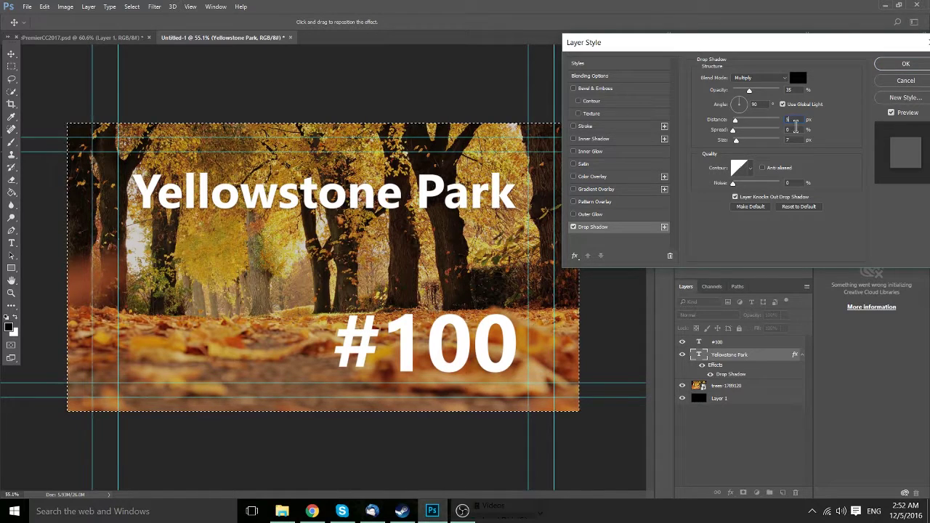
key(Tab)
text(10)
key(Tab)
key(shift+Tab)
key(shift+Tab)
text(10)
key(Tab)
key(Tab)
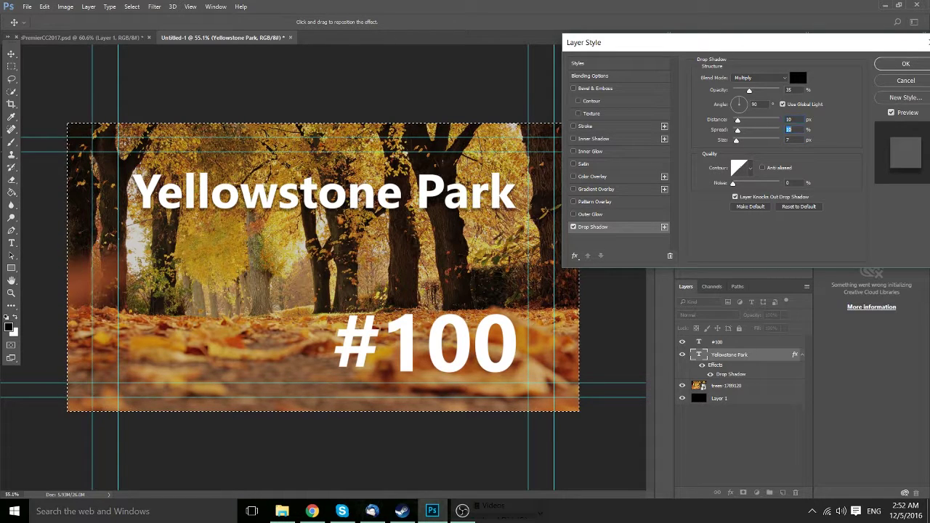
text(10)
key(BackSpace)
text(5)
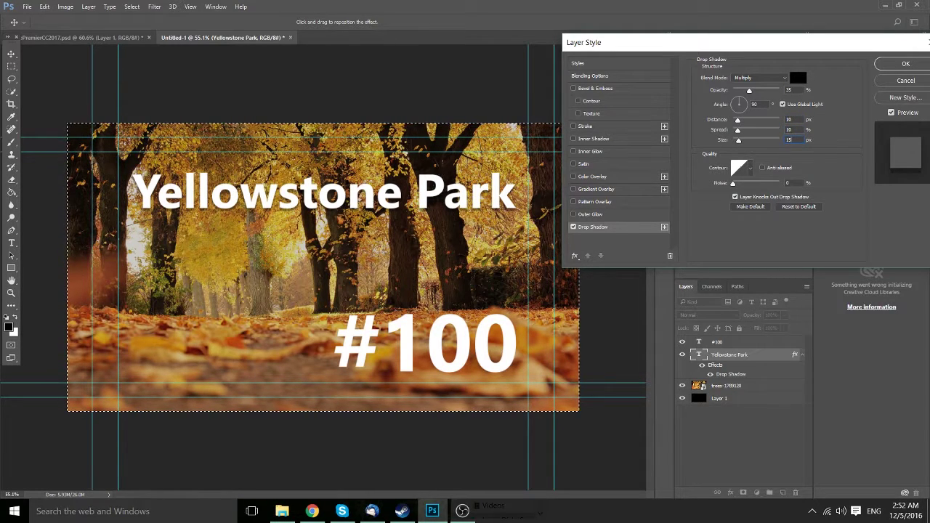
key(BackSpace)
text(0)
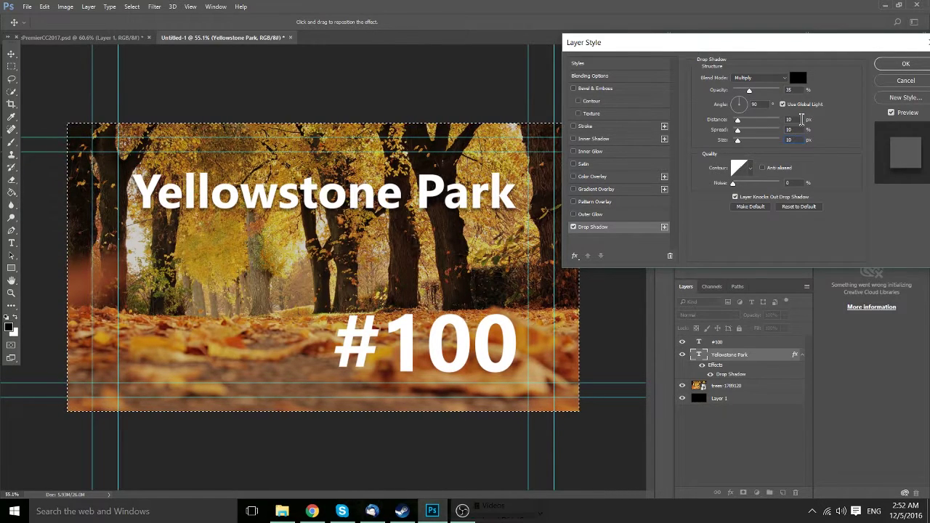
click(897, 64)
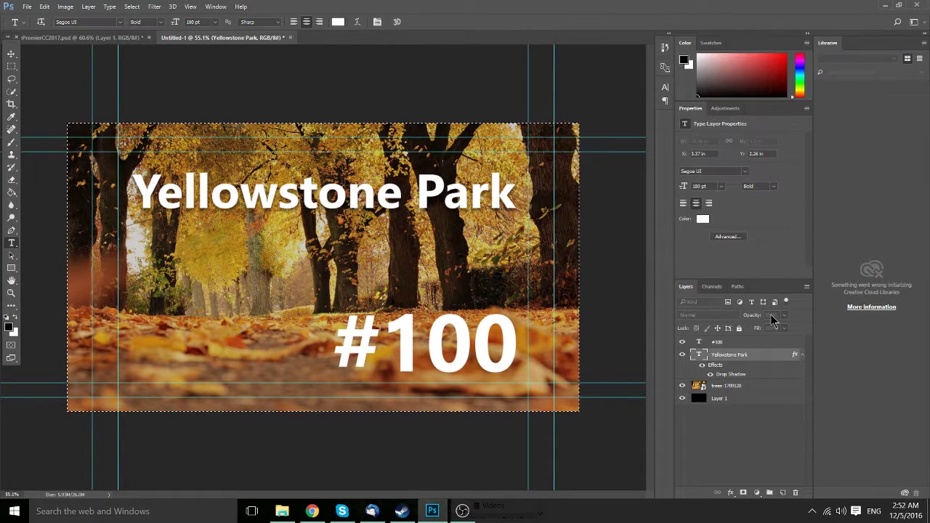
Copy the title's drop shadow style and paste it onto the #100 layer.
right_click(729, 354)
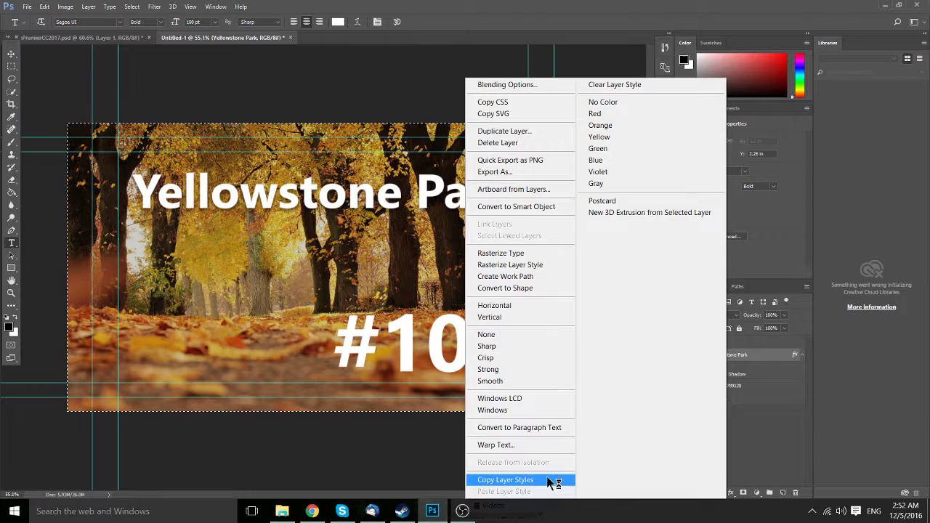
click(550, 480)
click(745, 343)
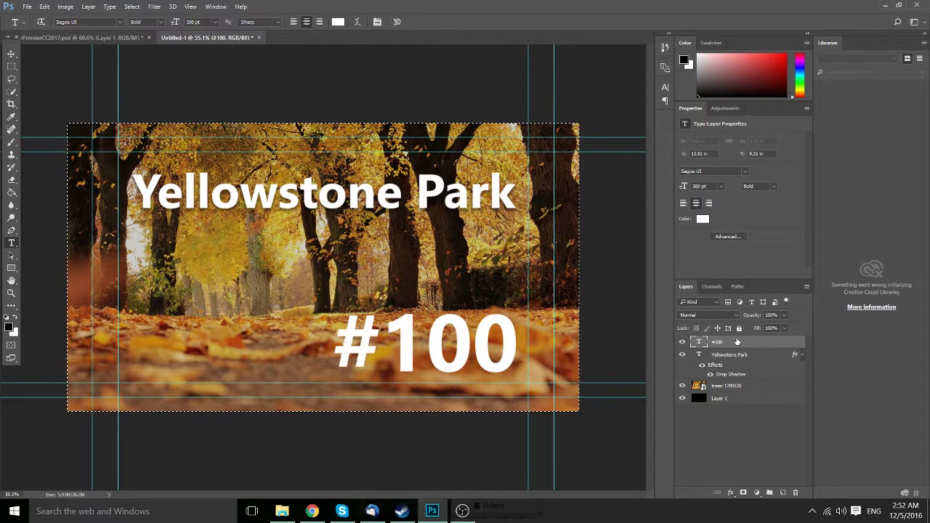
right_click(737, 342)
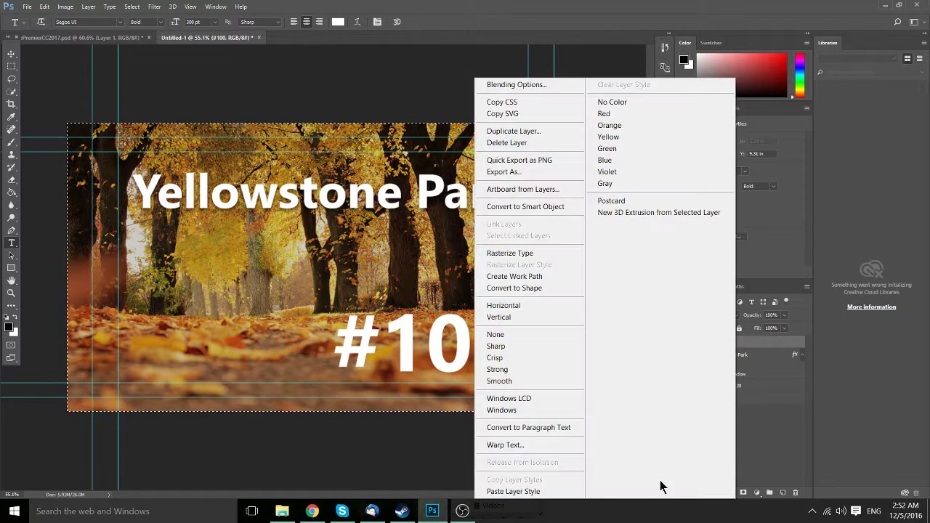
click(540, 492)
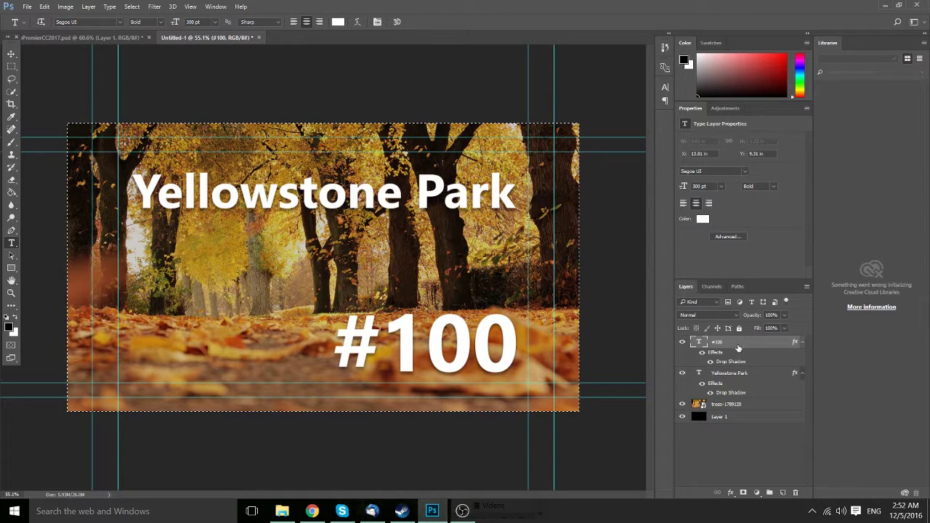
Change the #100 text to 'VLOG #100' and shift it left to fit the canvas.
key(Return)
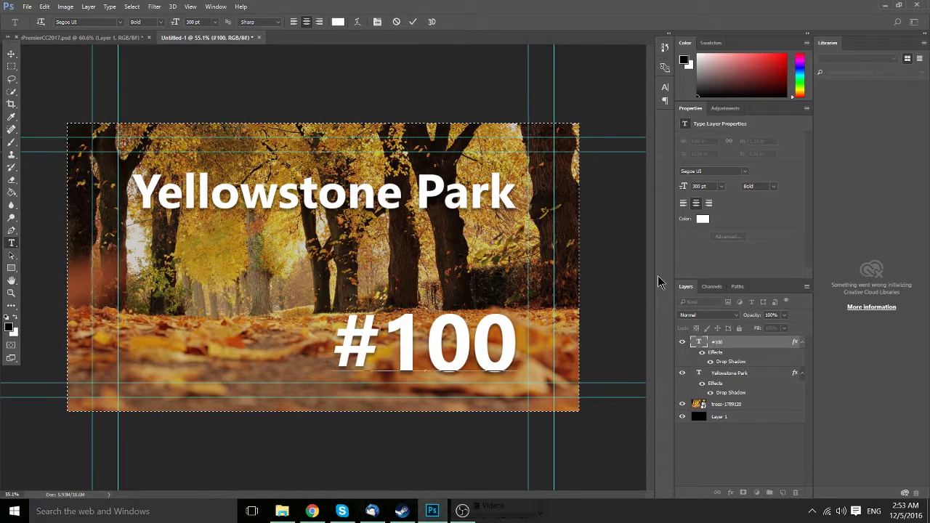
text(VLOG)
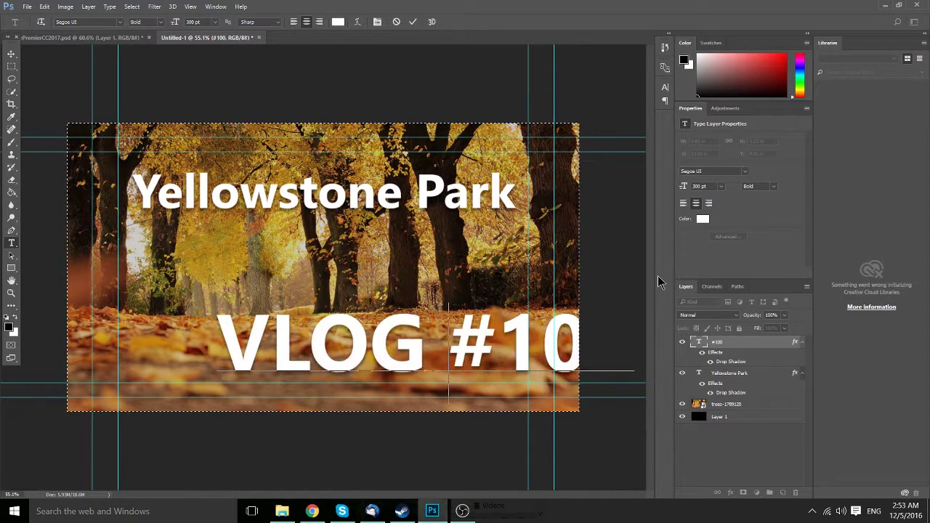
click(11, 54)
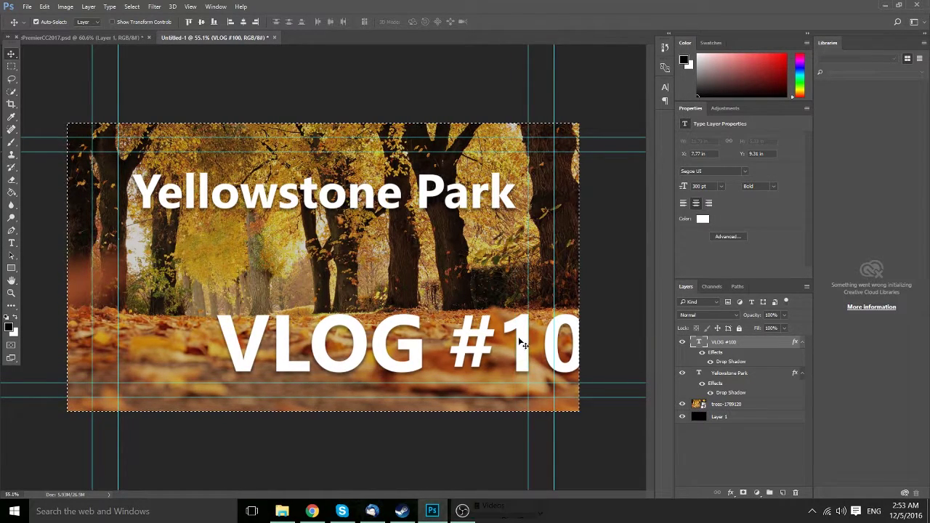
drag(510, 338, 414, 337)
Resize 'VLOG #100' to 200 pt and position it toward the right of the photo.
click(11, 243)
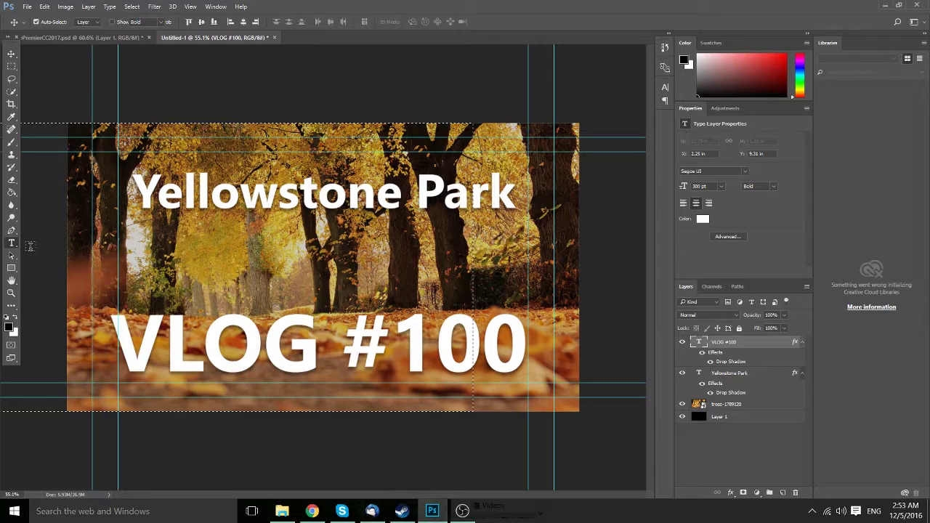
click(405, 344)
key(ctrl+a)
click(192, 22)
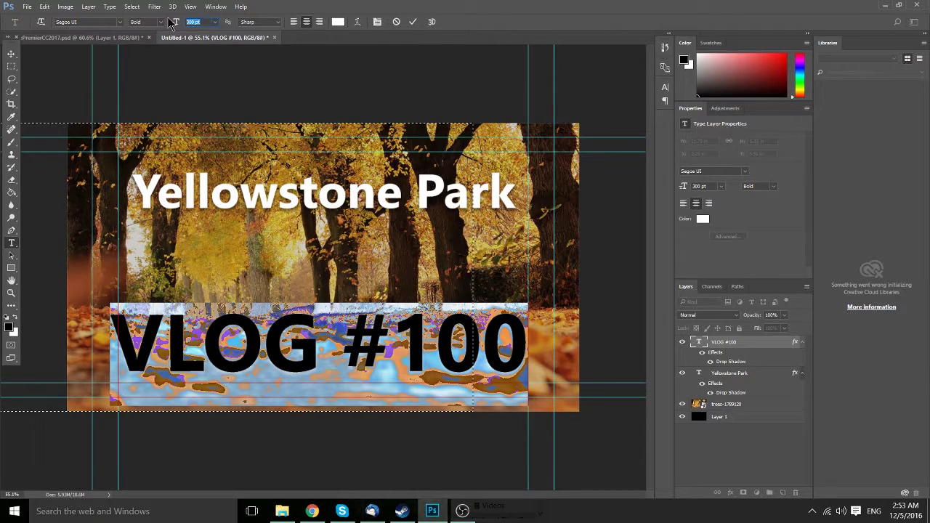
text(200)
key(Return)
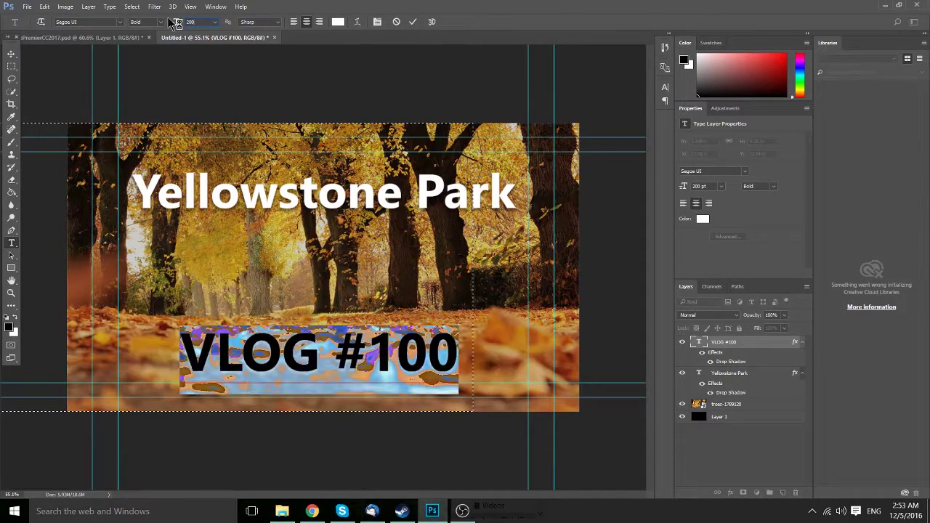
click(11, 54)
drag(377, 347, 446, 347)
click(591, 334)
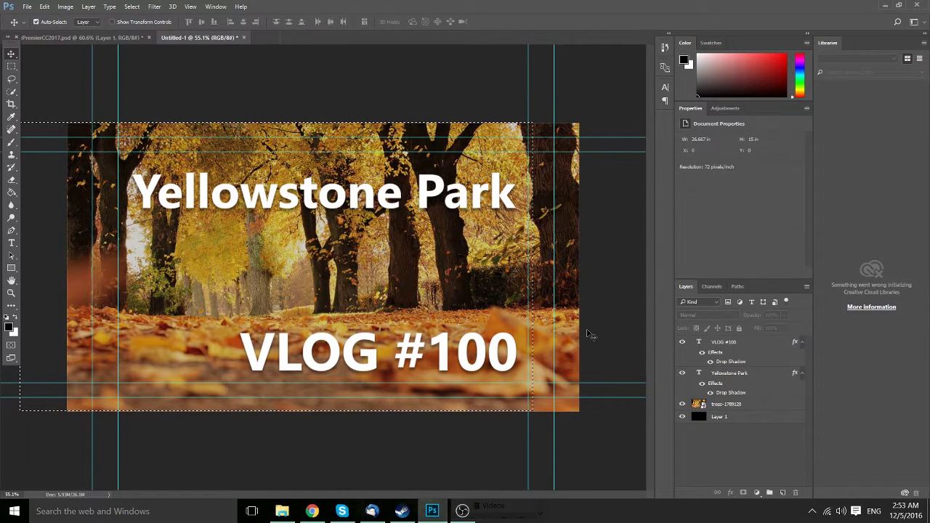
Retype 'LOG' as 'log' so the line reads 'Vlog #100'.
click(11, 243)
click(308, 355)
drag(274, 356, 380, 356)
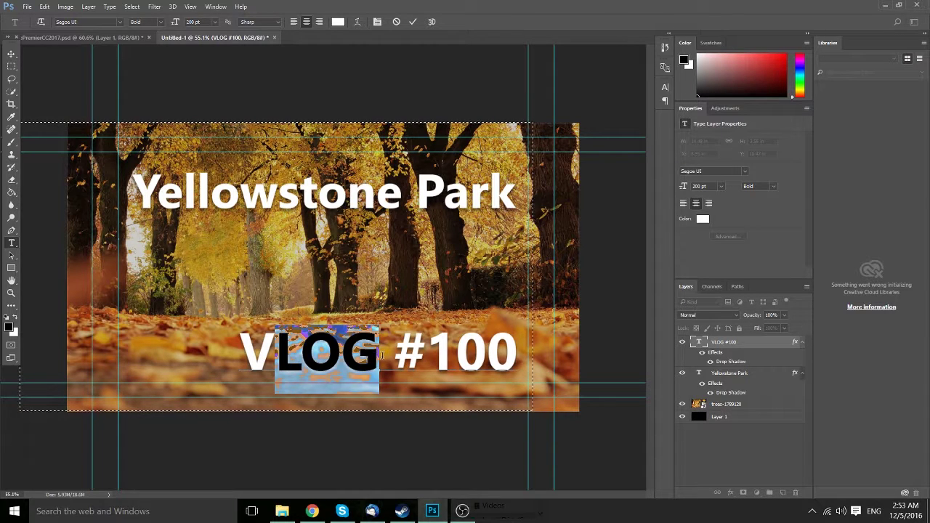
text(log)
key(ctrl+Return)
key(m)
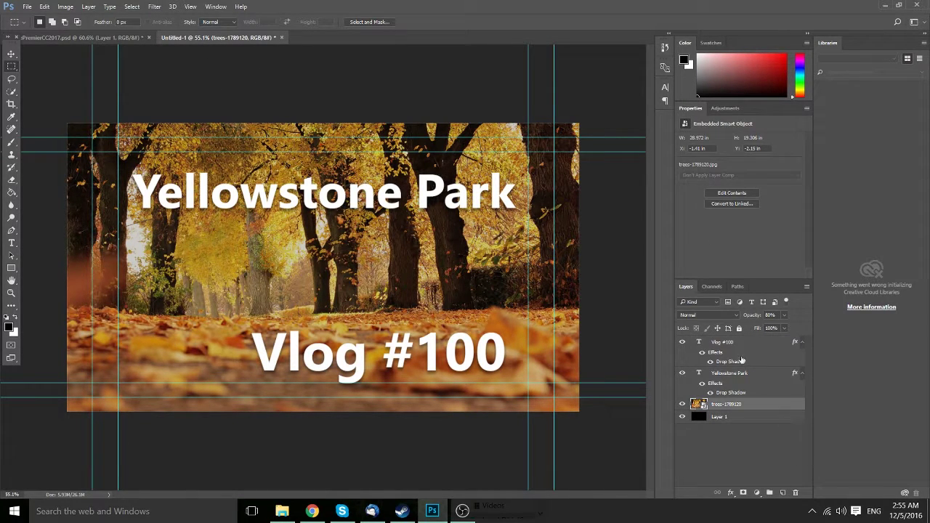
On a new layer, stroke the full-canvas selection with a dark red colour.
click(782, 493)
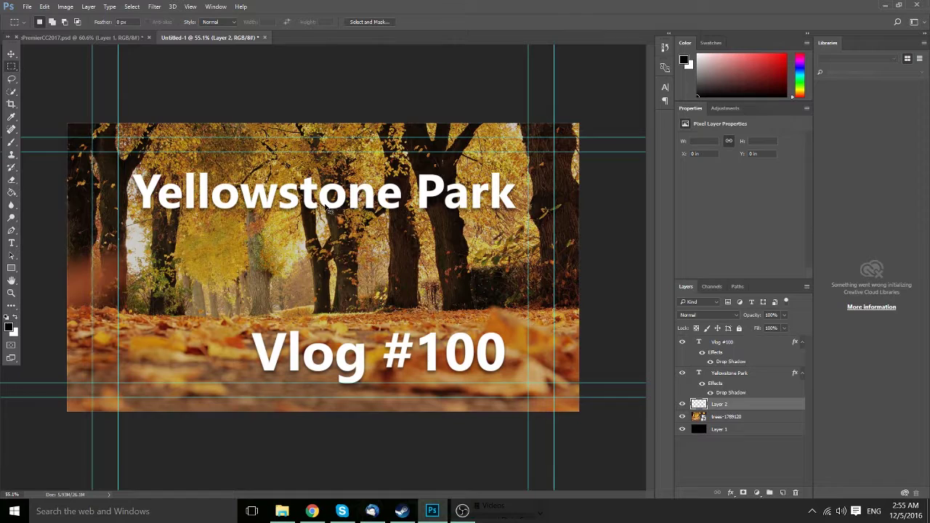
key(ctrl+a)
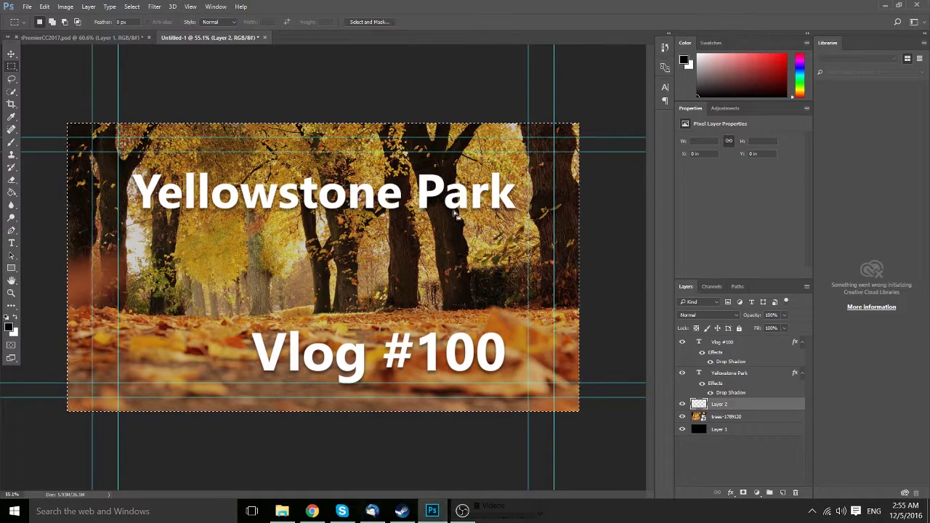
right_click(436, 139)
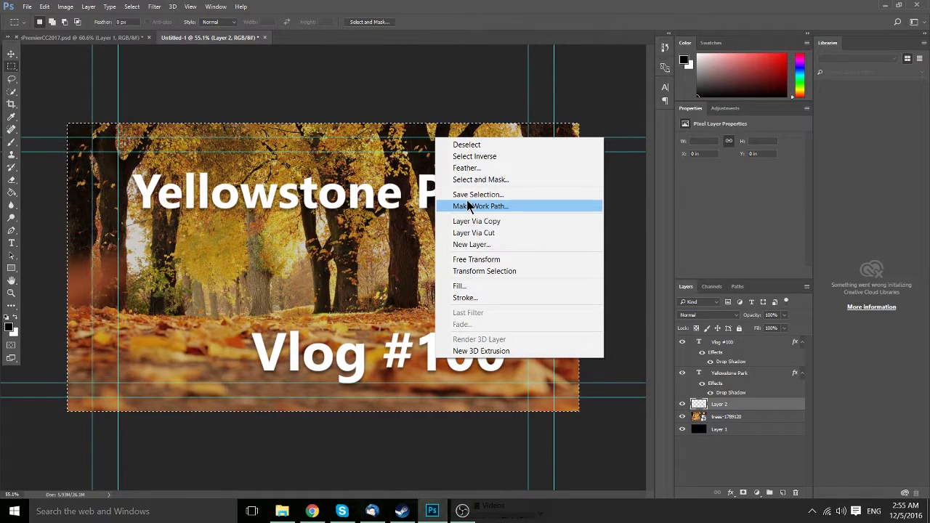
click(489, 298)
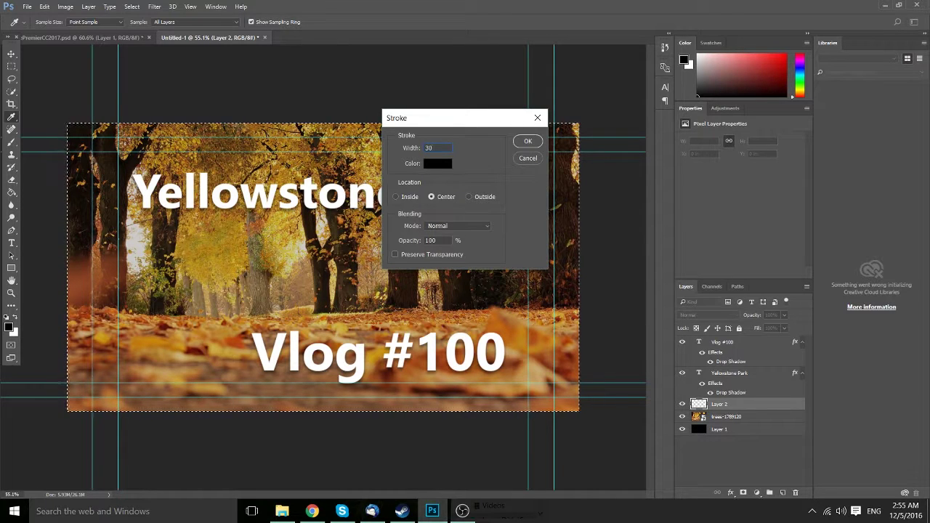
click(445, 165)
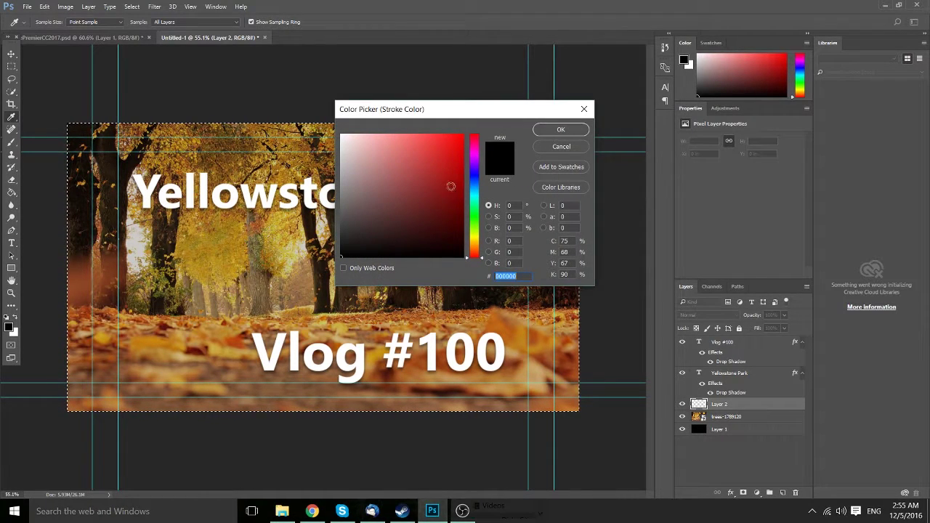
drag(451, 186, 462, 199)
click(584, 129)
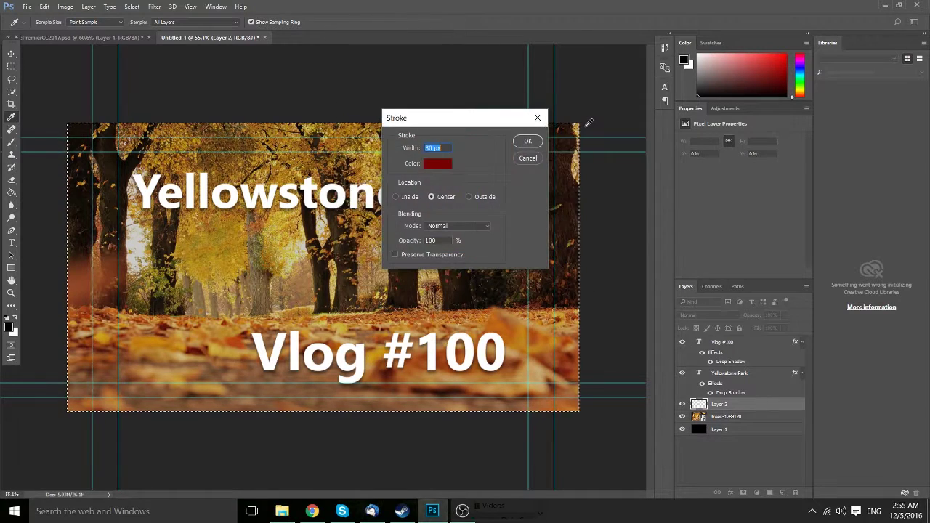
click(531, 141)
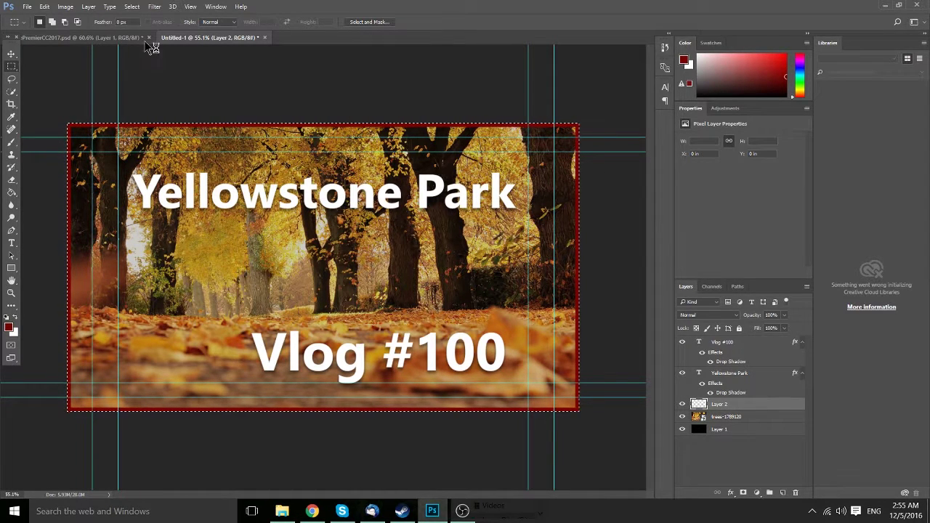
Undo the thin stroke and reapply the dark red stroke at 100 px width.
key(ctrl+z)
right_click(511, 140)
click(552, 301)
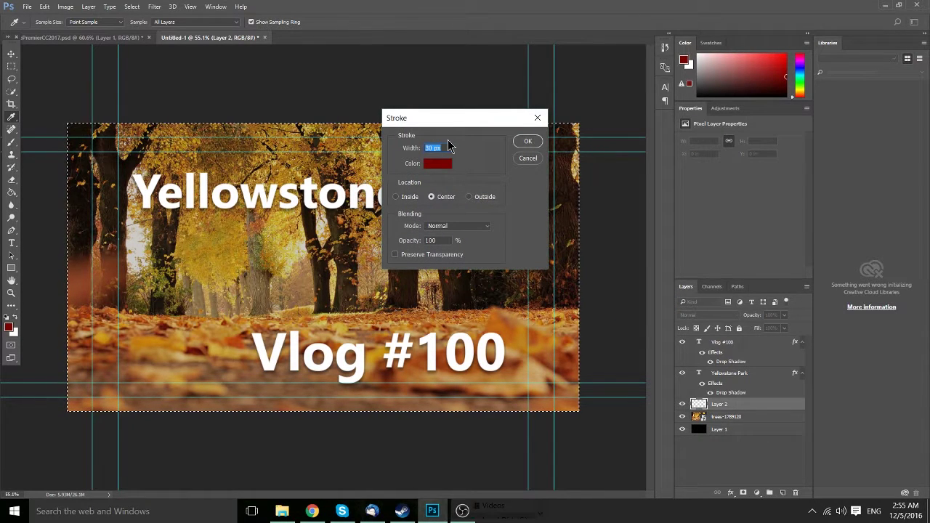
text(100px)
click(527, 141)
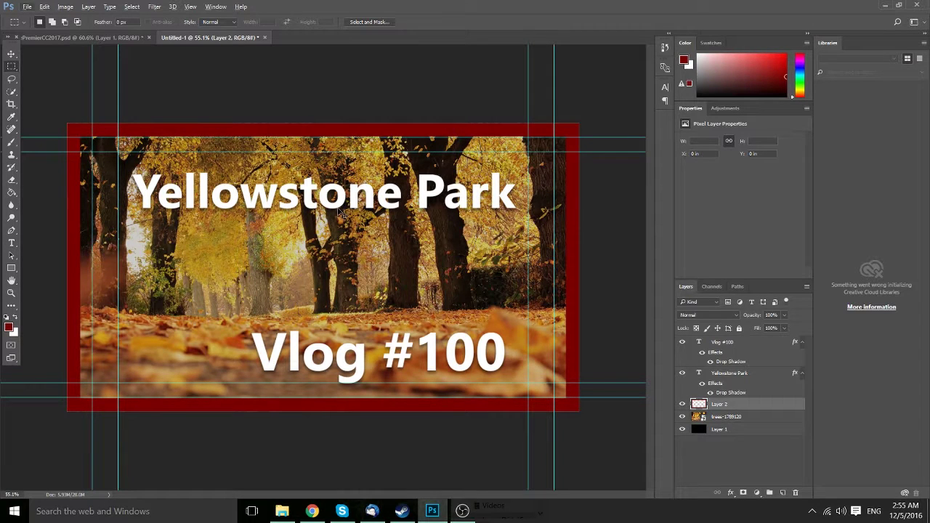
Delete the dark red border and sample an orange-brown colour from the photo.
right_click(353, 169)
click(327, 161)
key(Delete)
key(i)
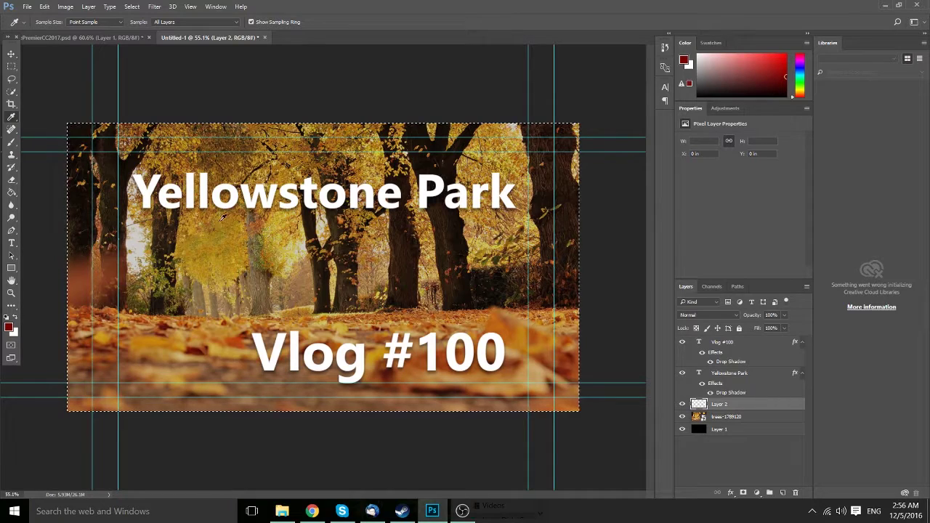
click(228, 223)
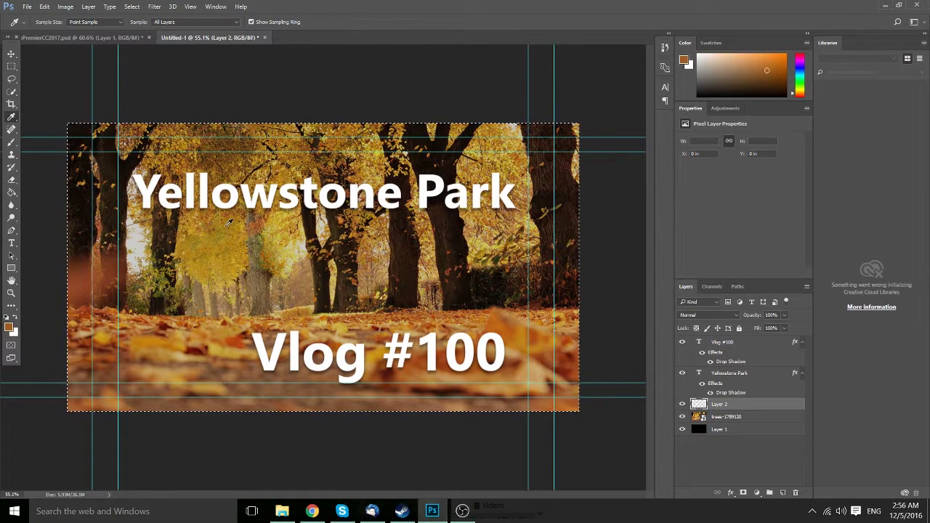
click(9, 329)
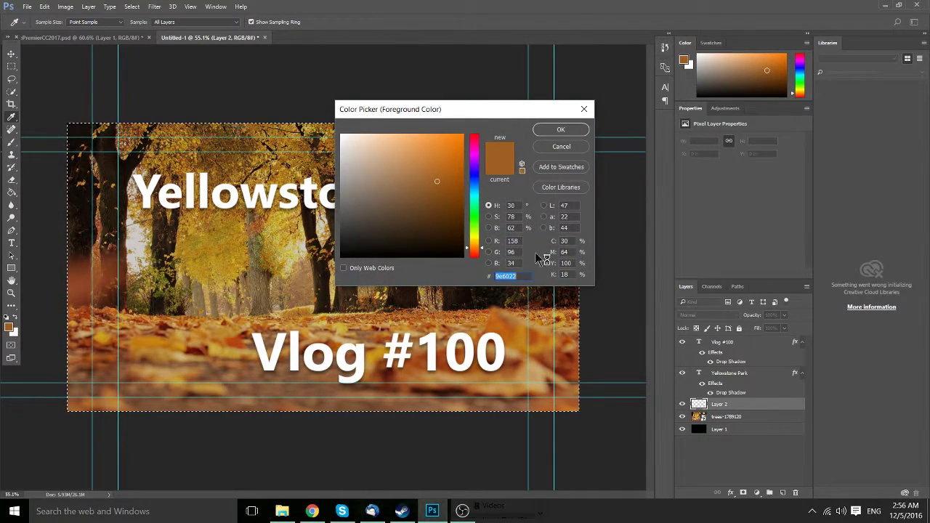
click(561, 148)
right_click(349, 173)
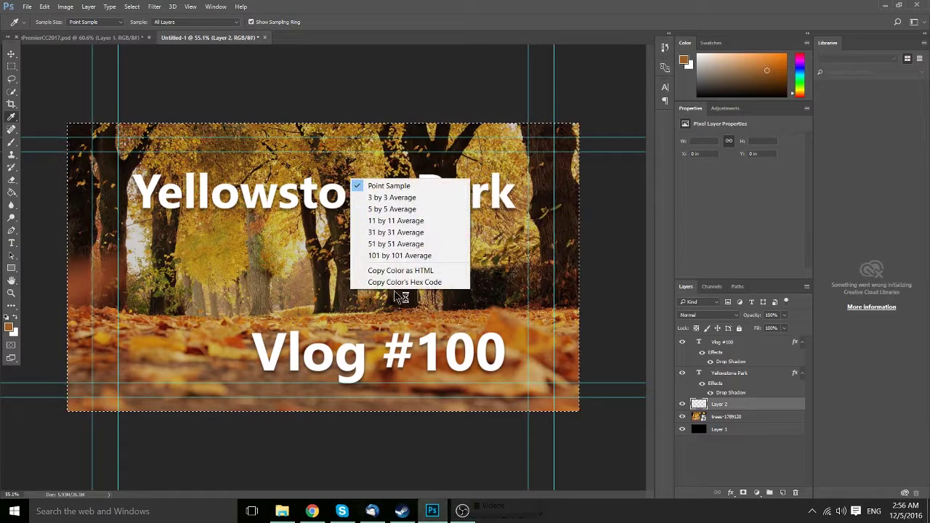
click(20, 69)
Stroke the canvas selection with an 80 px gold border.
right_click(320, 156)
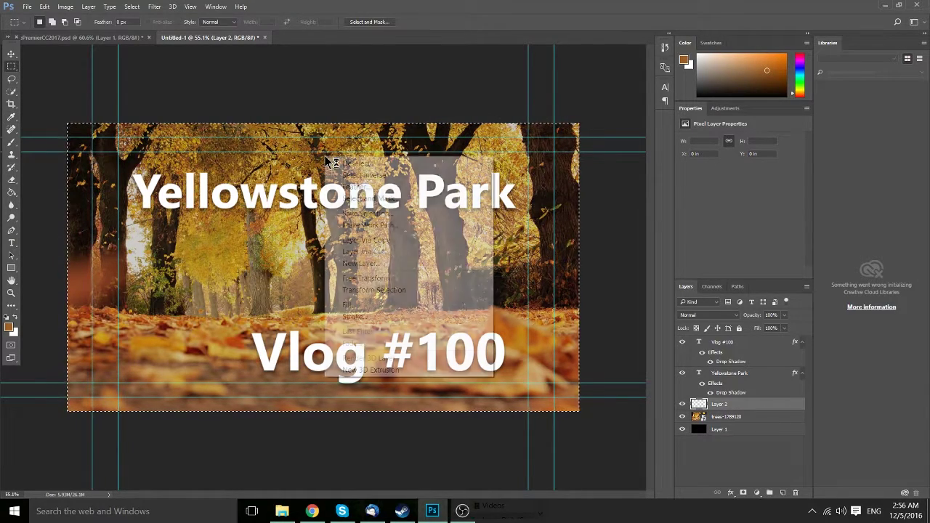
click(353, 318)
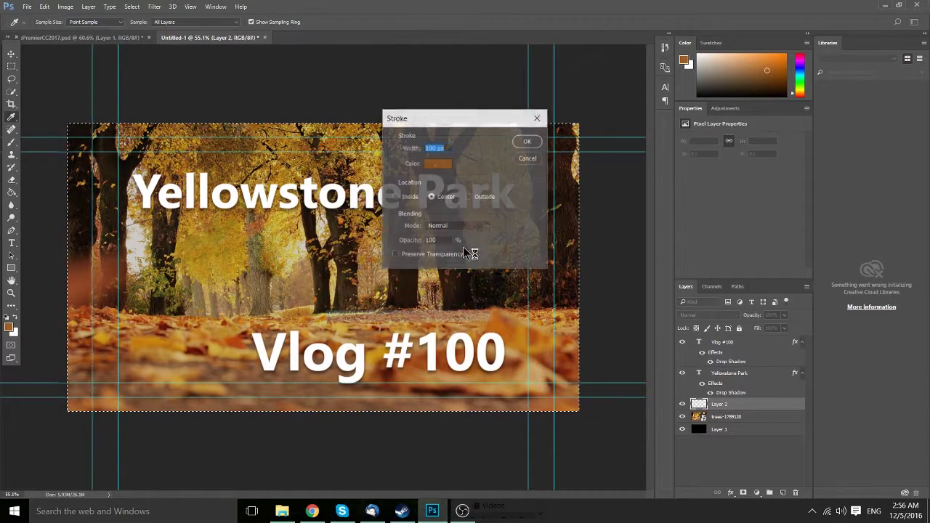
click(441, 165)
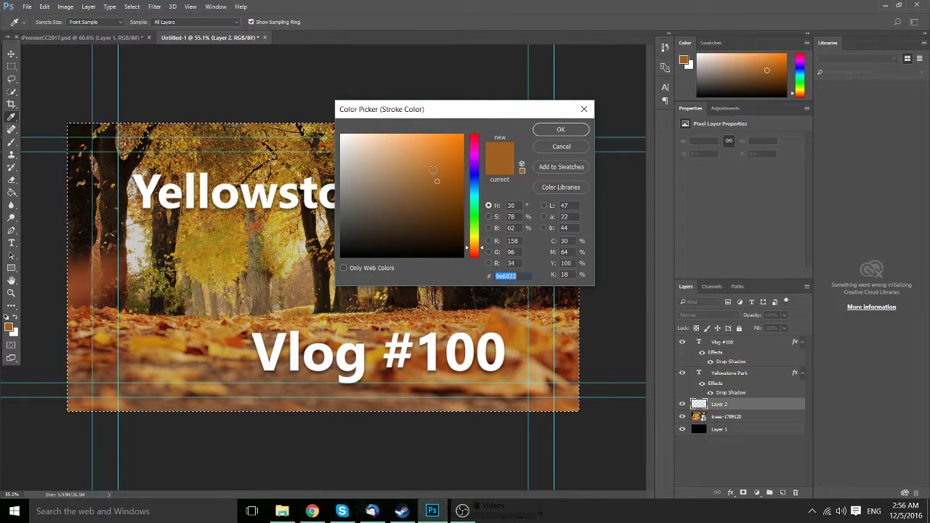
click(428, 167)
drag(474, 248, 475, 242)
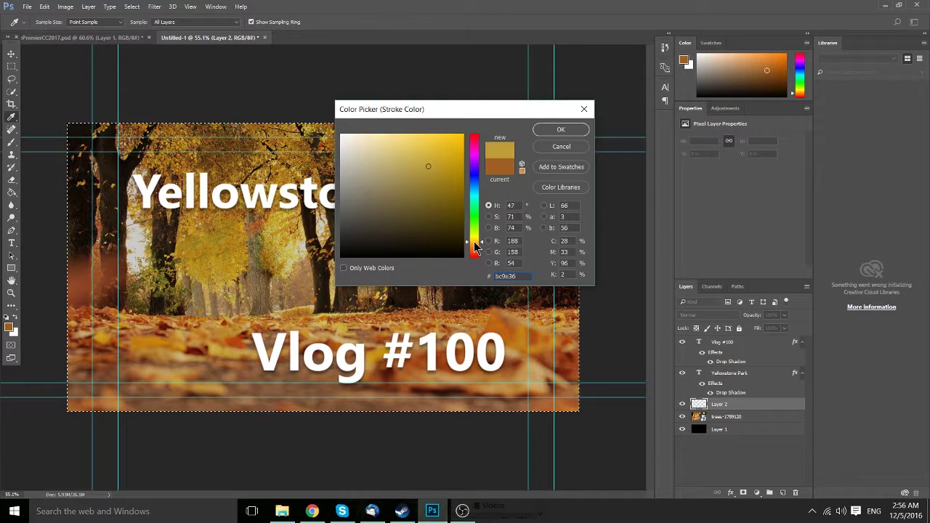
drag(426, 165, 426, 156)
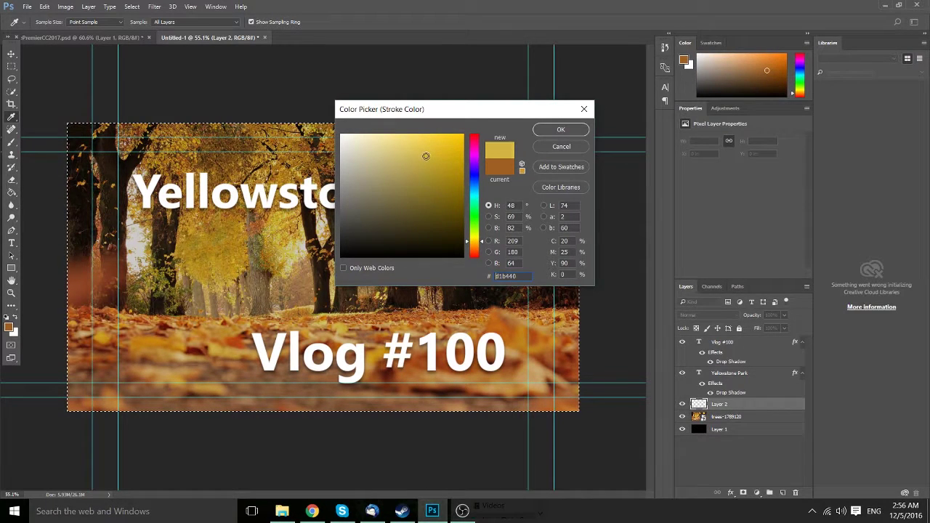
click(558, 130)
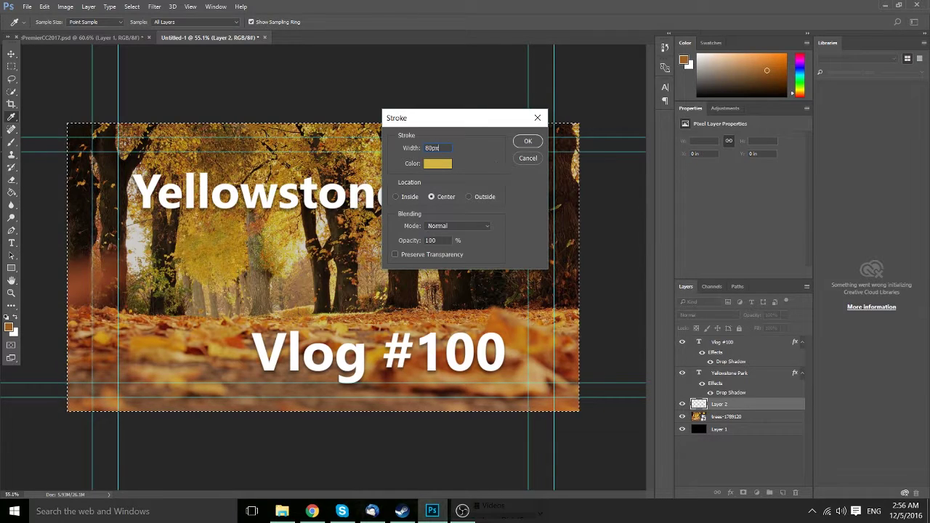
key(Tab)
click(529, 143)
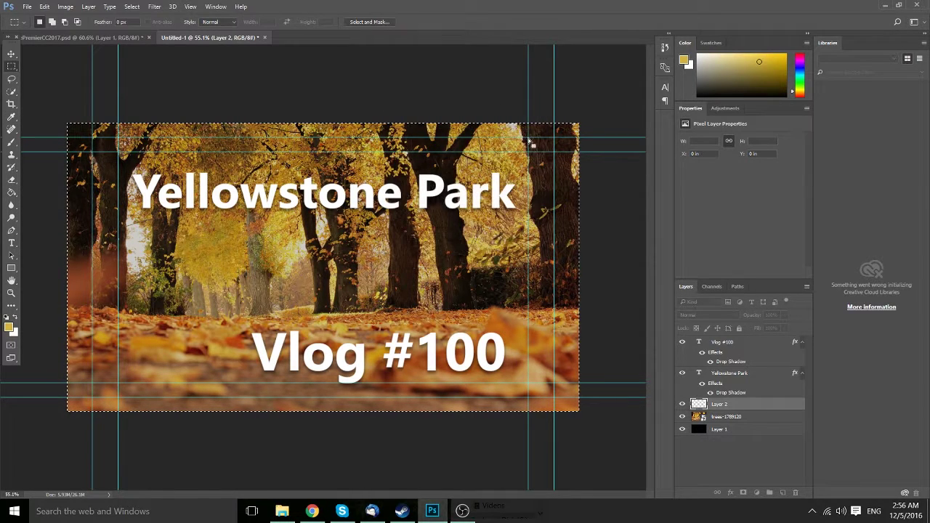
click(11, 67)
Deselect, raise the Yellowstone Park title a few pixels, and zoom out to review.
key(ctrl+d)
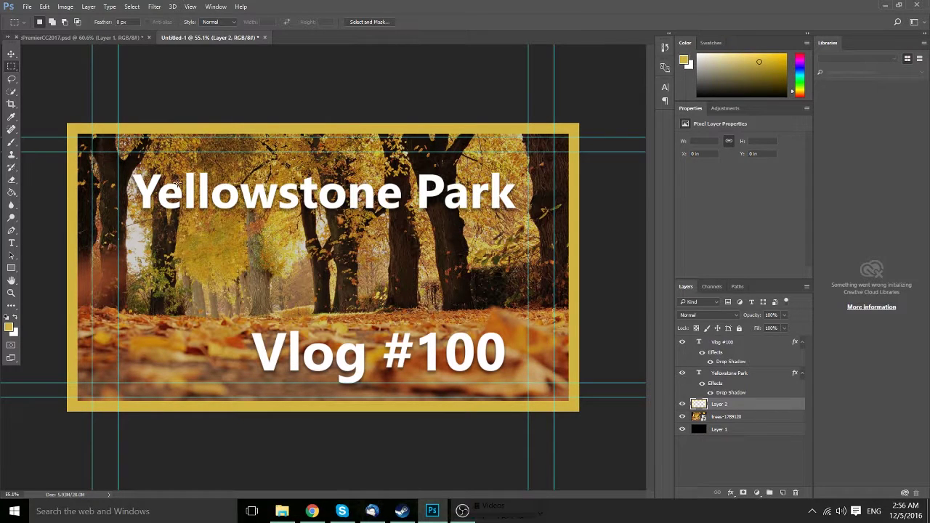
key(v)
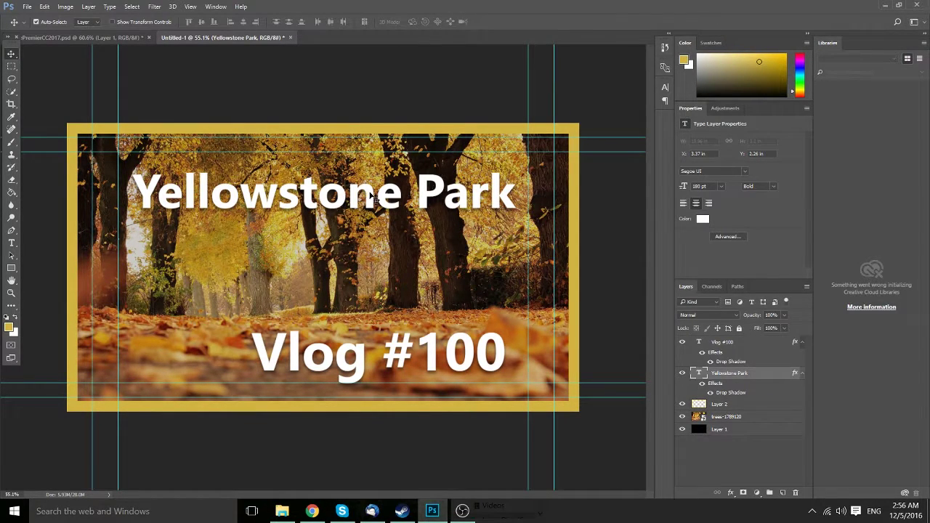
drag(373, 195, 370, 185)
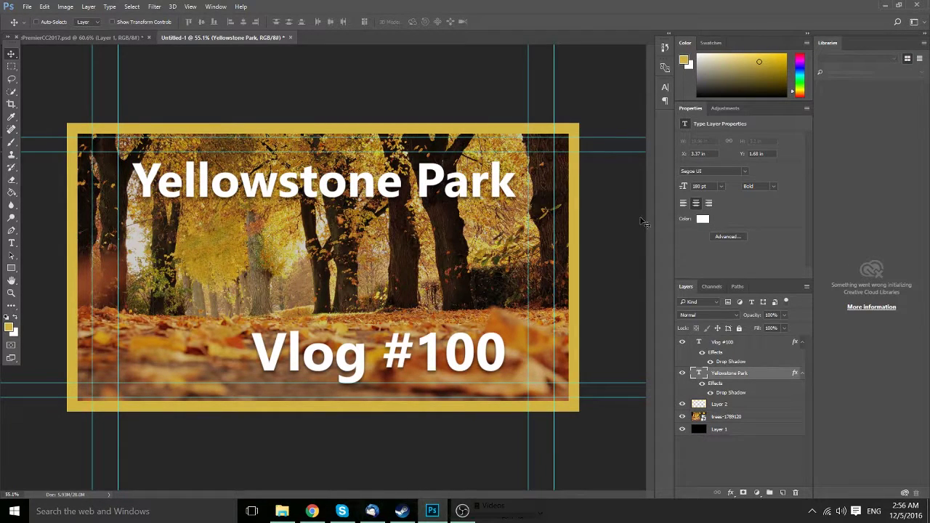
key(ctrl)
alt+scroll(633, 229, down, 2)
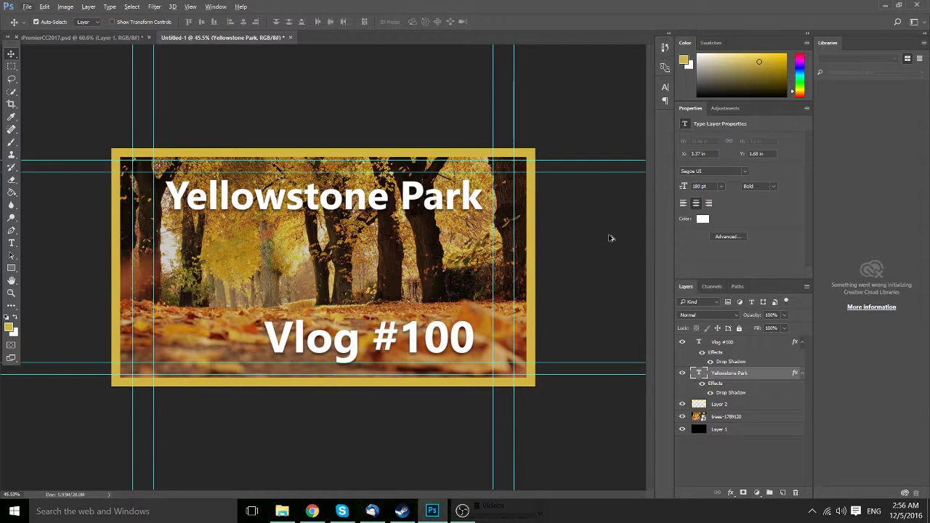